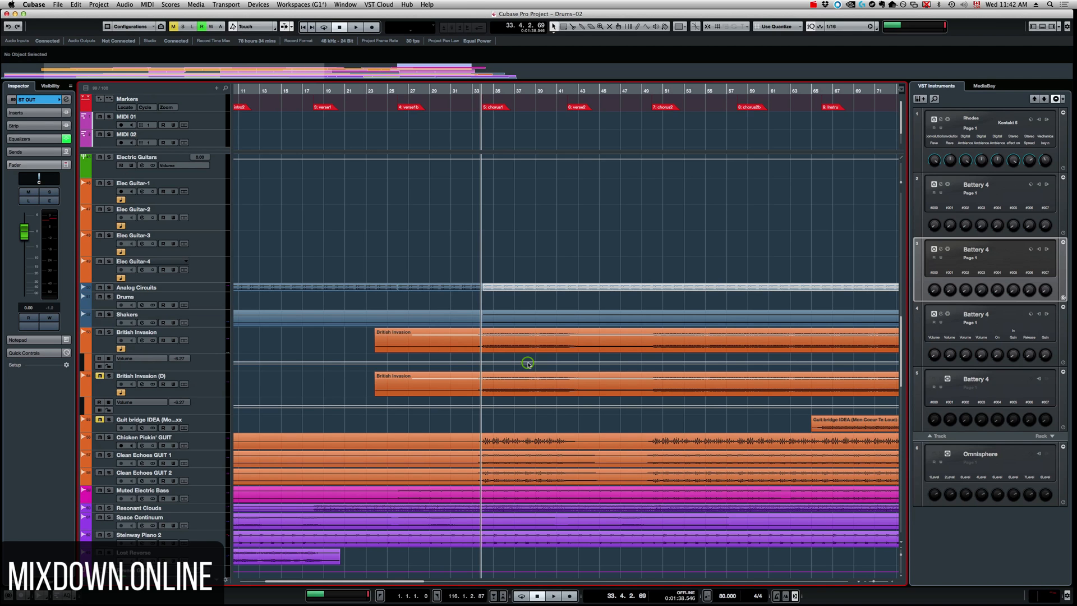
- Play the song from chorus1 and solo the first British Invasion guitar track
key("space")
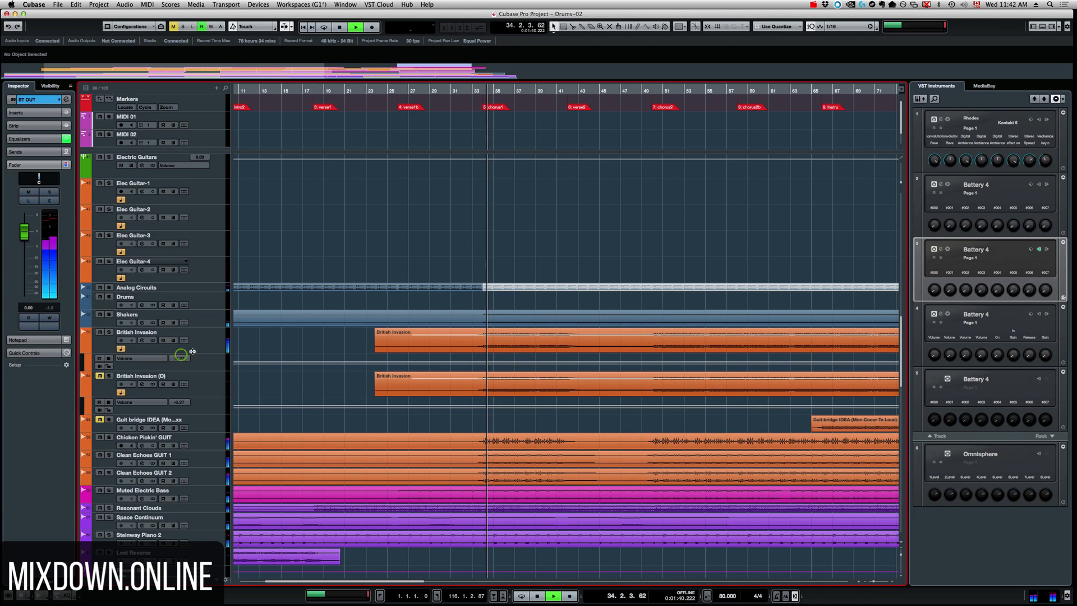
left_click(219, 347)
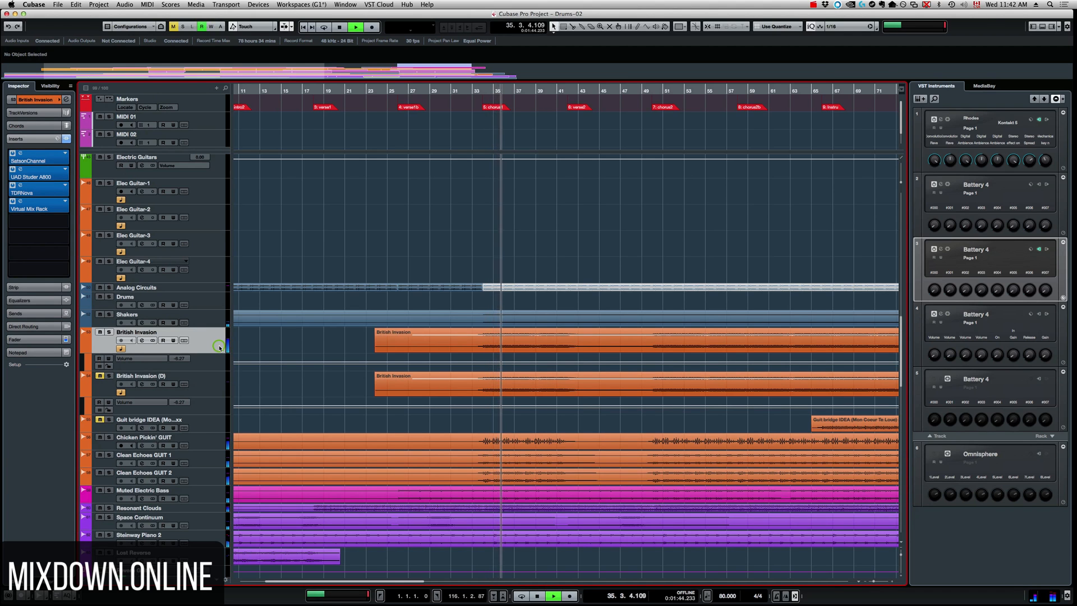
left_click(109, 333)
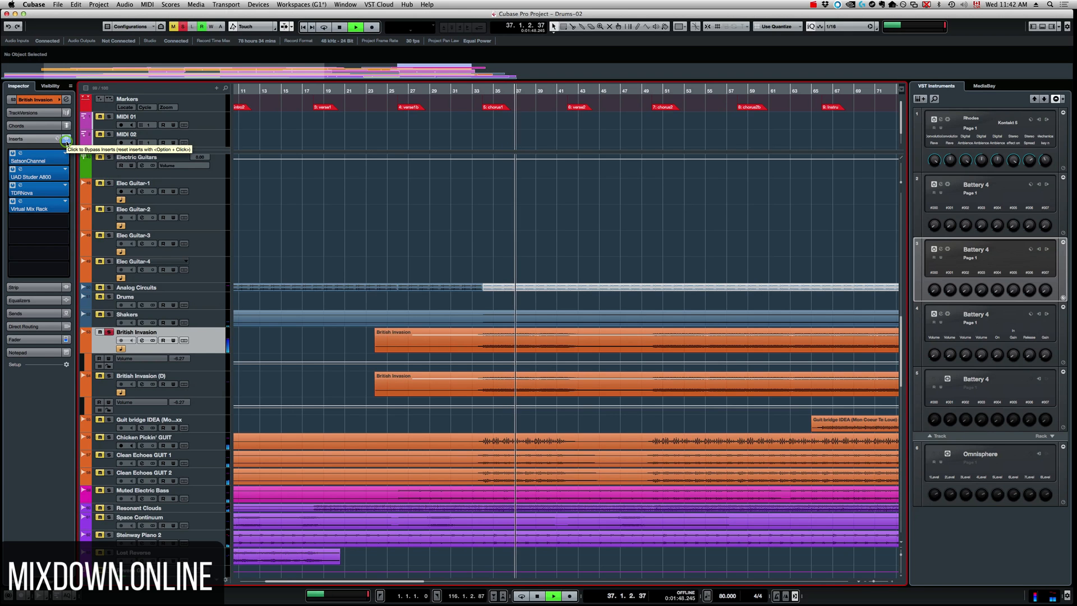
key("space")
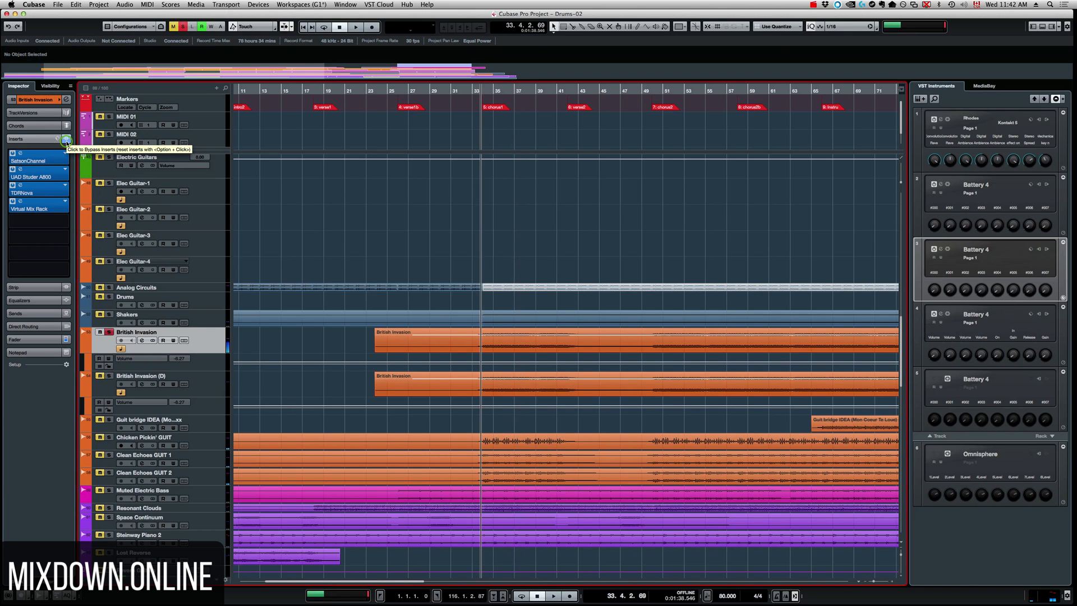
- Compare the soloed British Invasion track with all its inserts bypassed and active during playback
key("space")
left_click(67, 141)
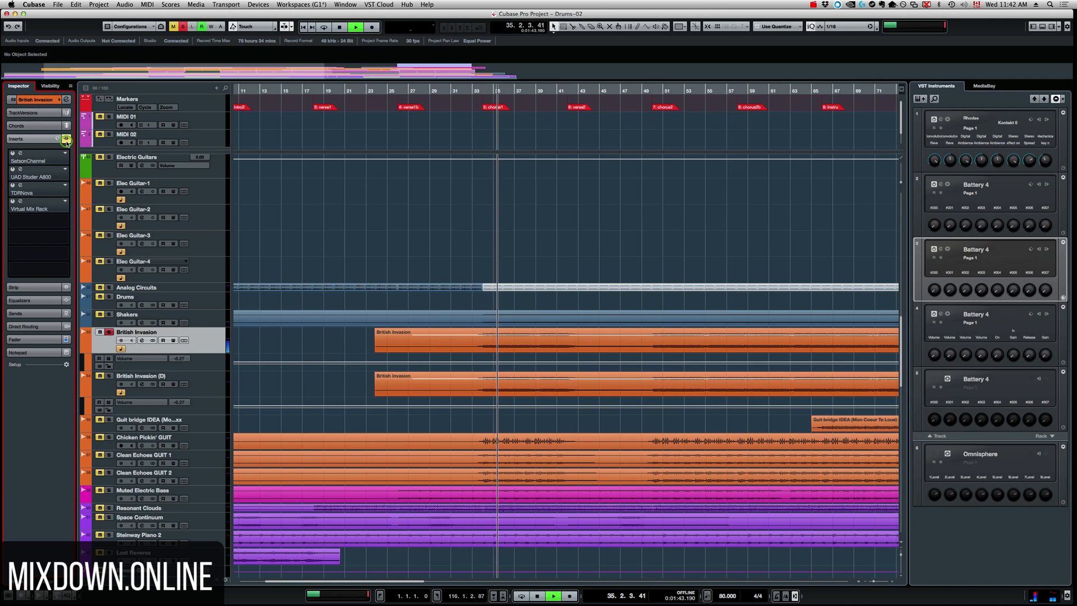
left_click(66, 141)
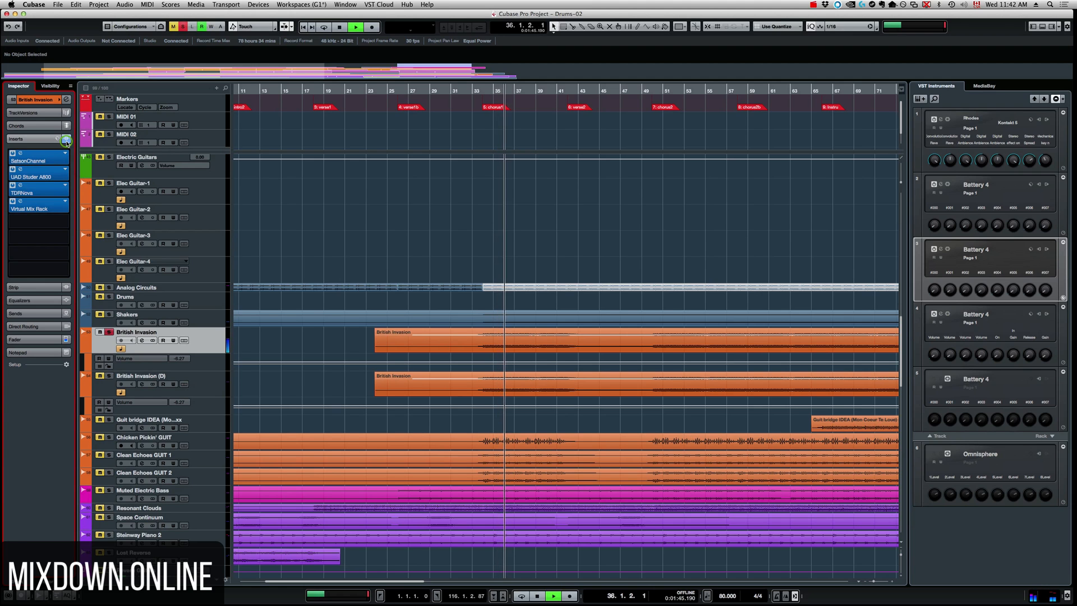
key("space")
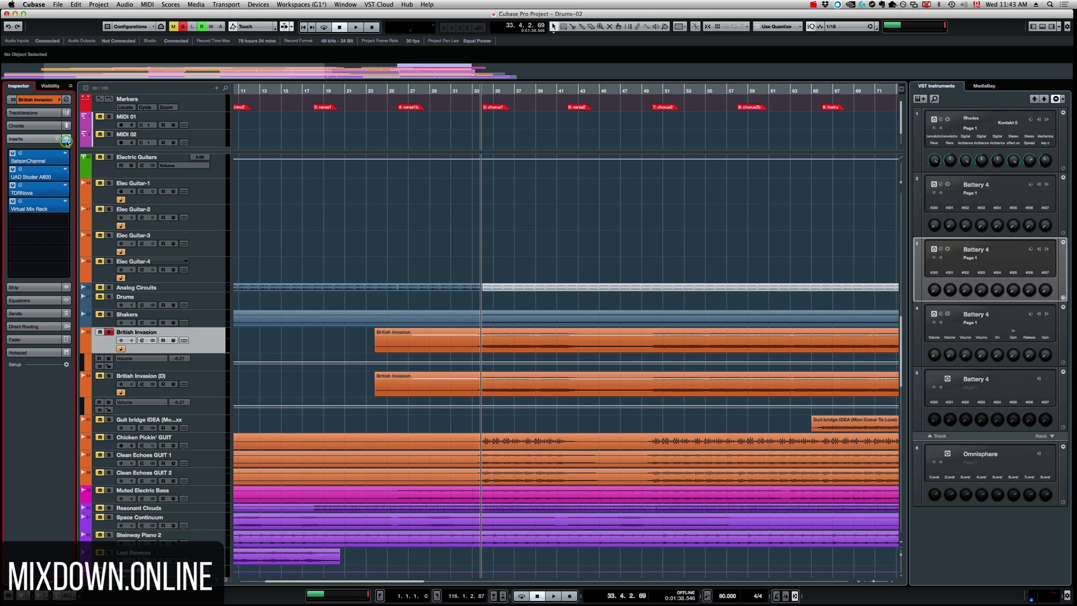
- Bypass the Virtual Mix Rack, TDRNova and UAD Studer A800 inserts on British Invasion, leaving only SatsonChannel active
left_click(12, 201)
left_click(13, 185)
left_click(13, 169)
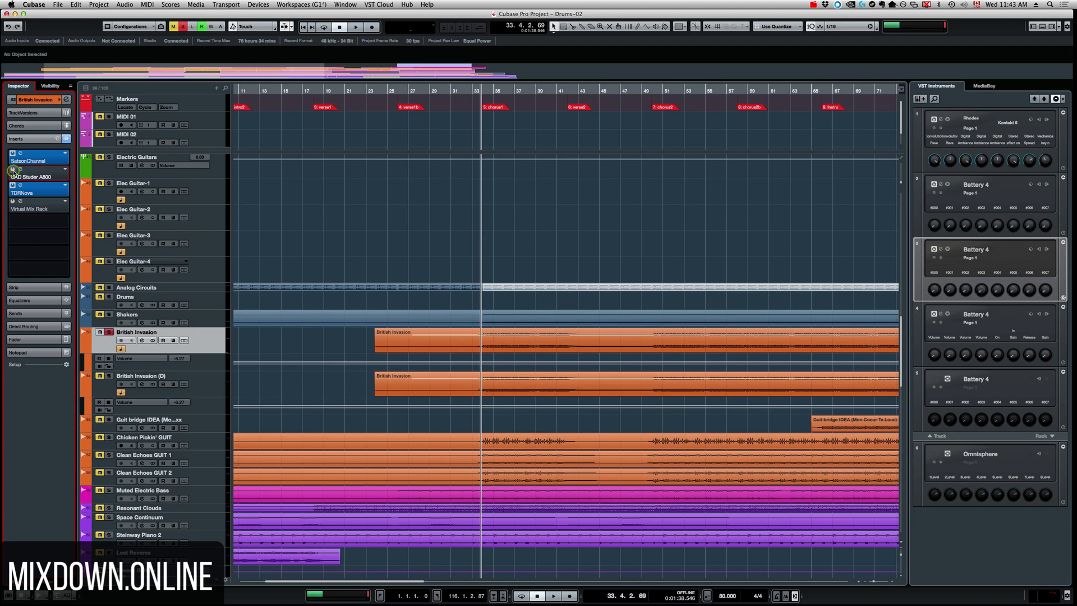
left_click(13, 185)
- Open the SatsonChannel insert and play the soloed guitar through it to check the VU meter
left_click(19, 153)
left_click(20, 153)
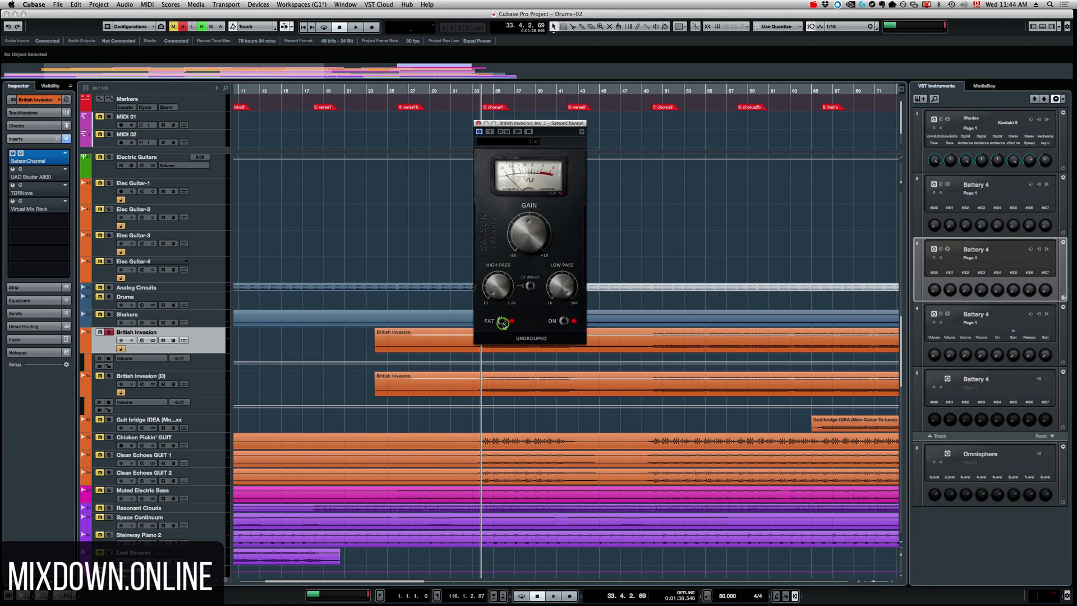
key("space")
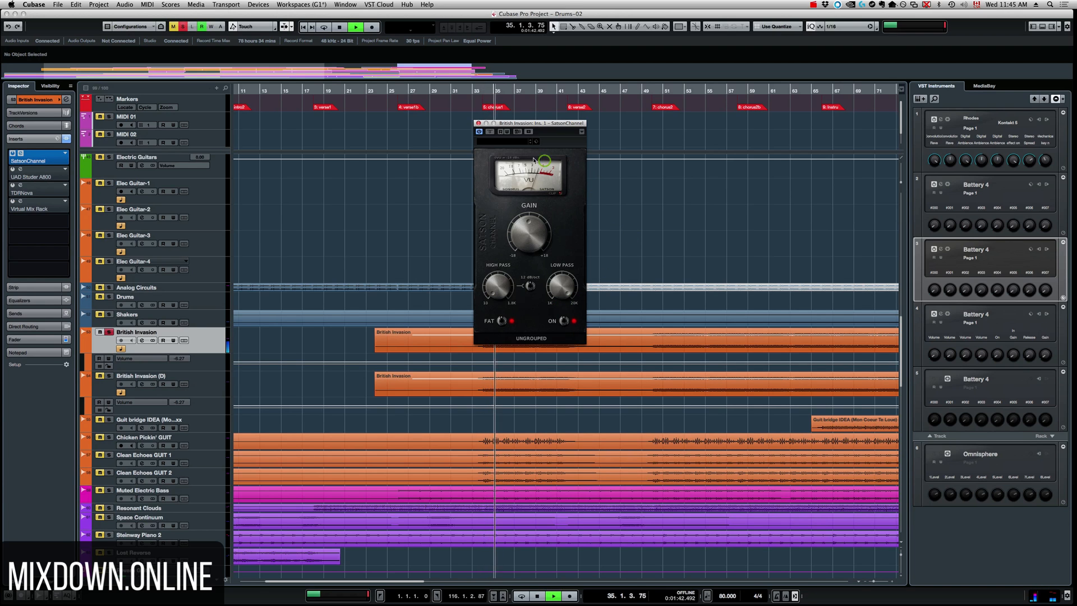
key("space")
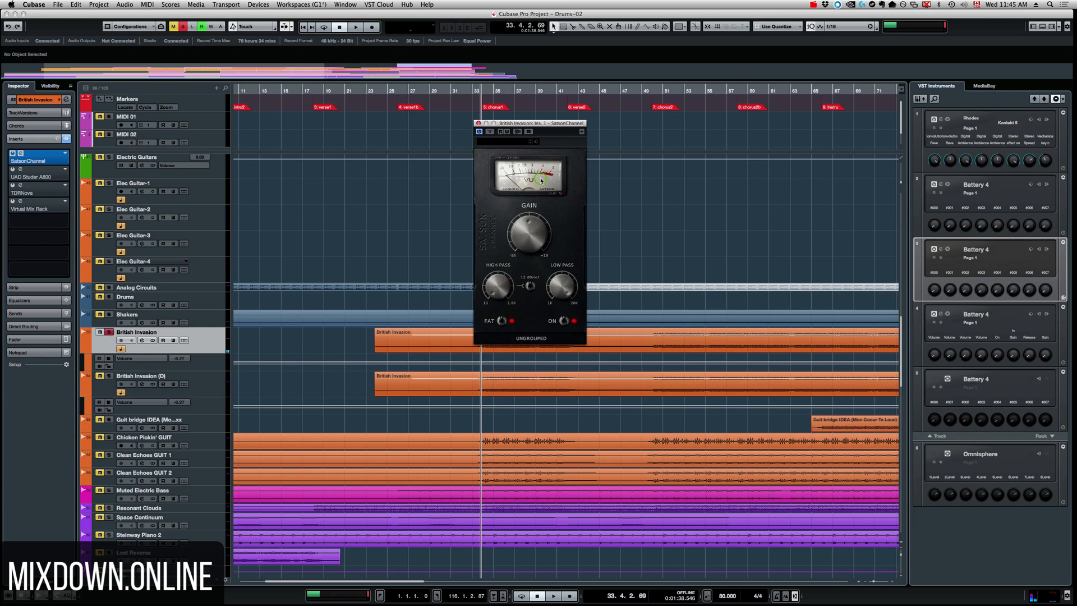
- Compare the guitar playback with SatsonChannel bypassed and active
key("space")
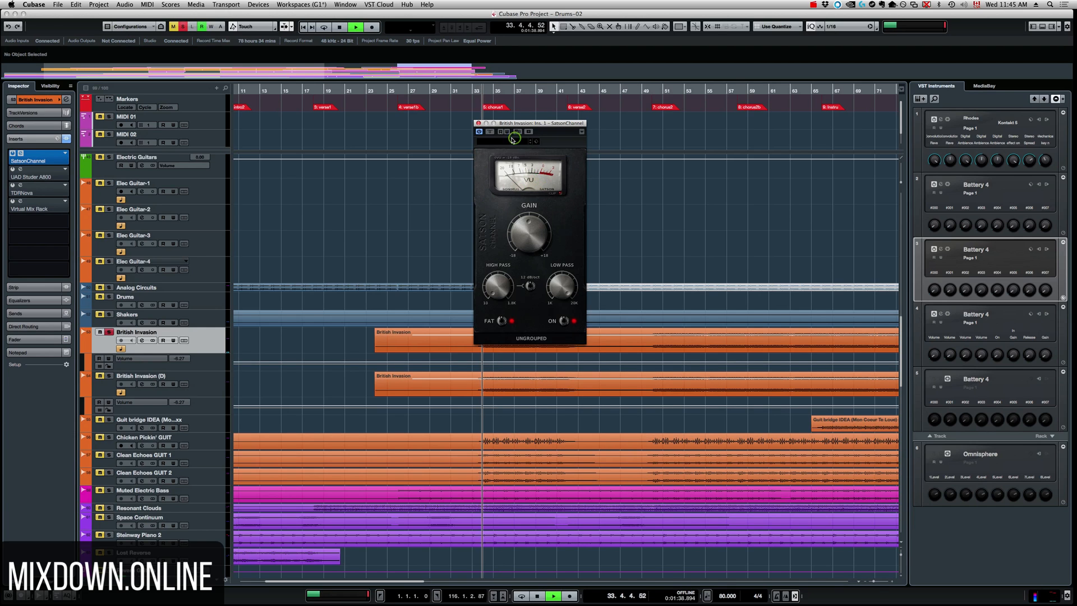
left_click(491, 132)
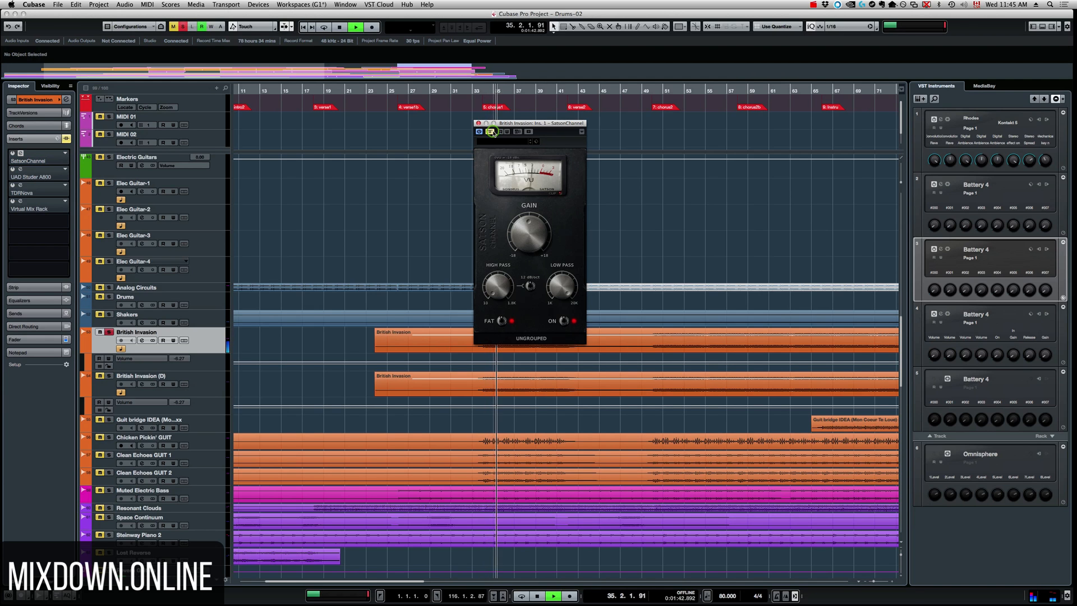
left_click(492, 132)
key("space")
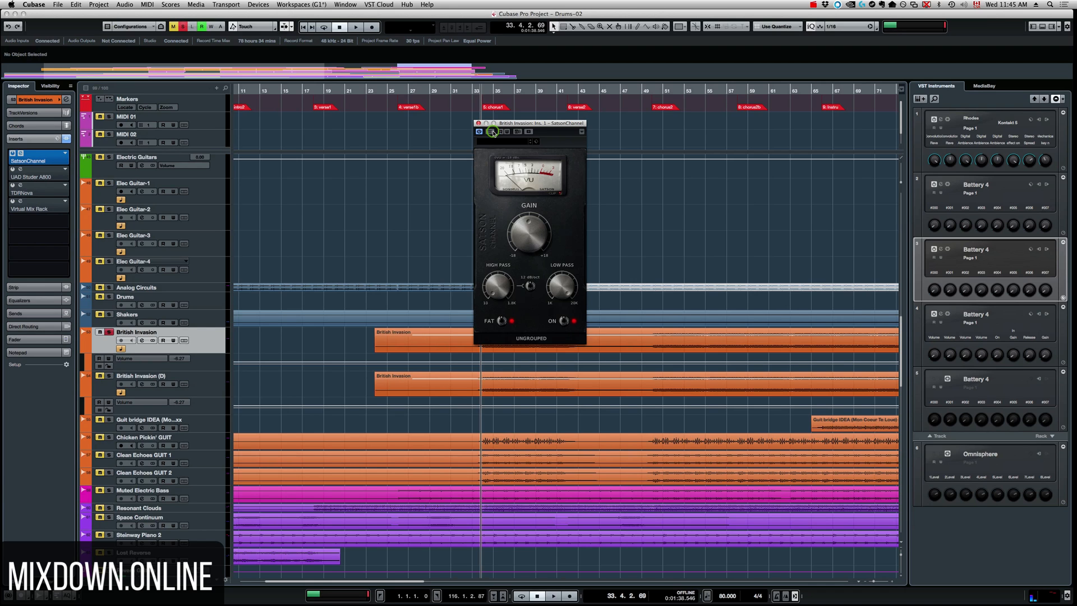
- Activate the UAD Studer A800 insert, open it and place its window beside SatsonChannel
left_click(16, 170)
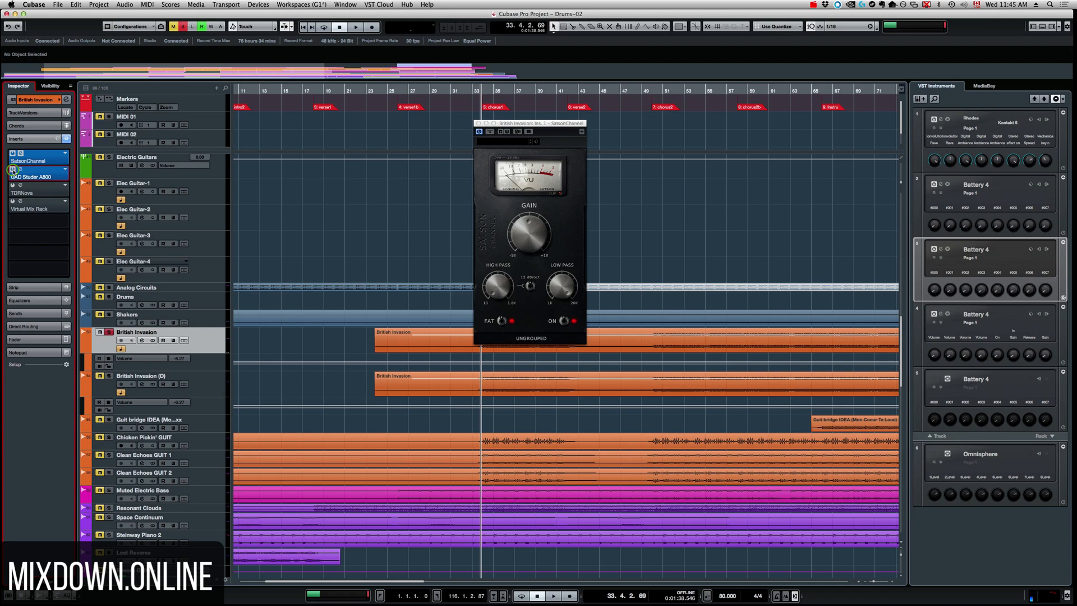
left_click(20, 169)
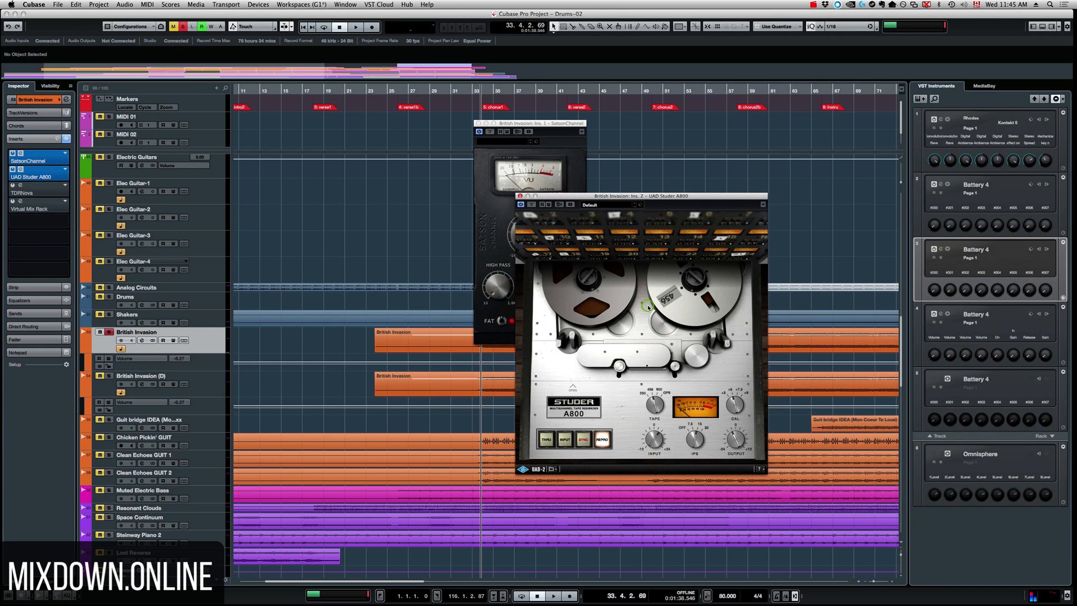
left_click_drag(638, 195, 713, 124)
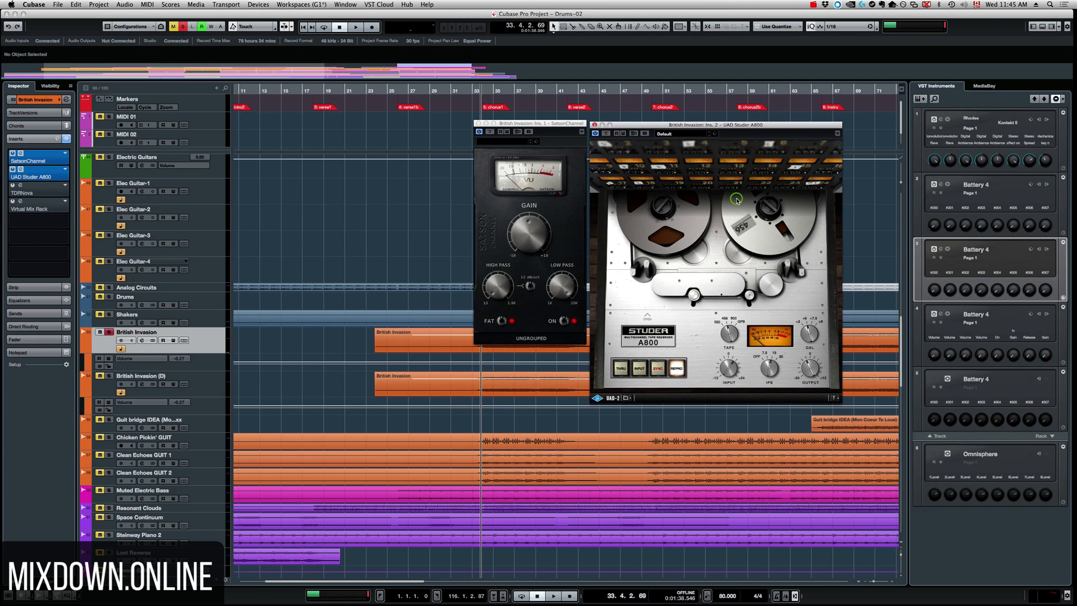
- Compare the guitar playback with the Studer A800 tape emulation bypassed and active
left_click(606, 134)
key("space")
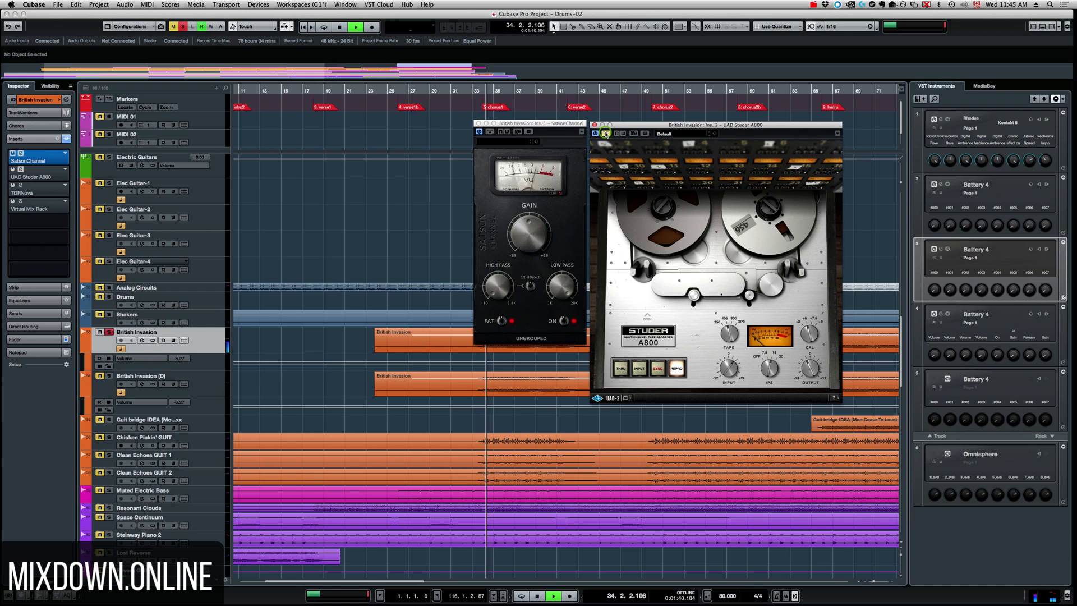
left_click(605, 134)
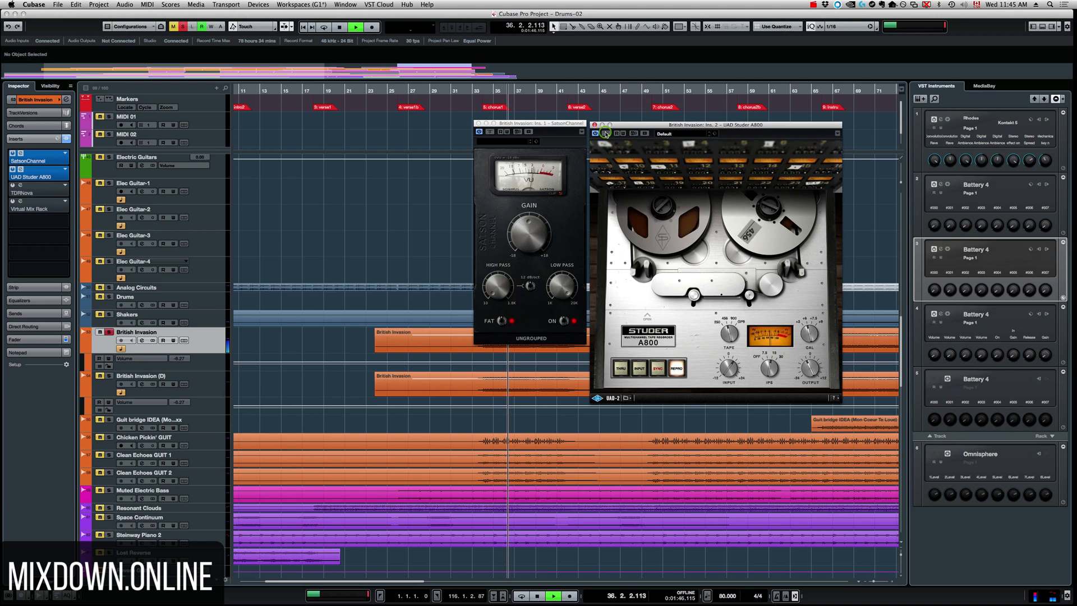
key("space")
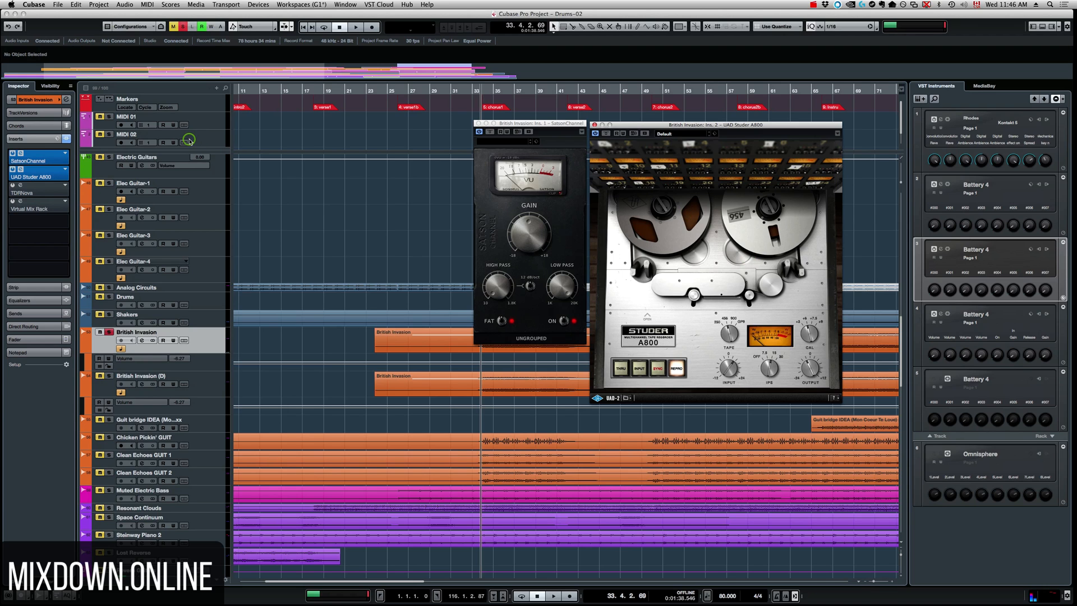
- Activate the TDRNova insert, open its equalizer and play the guitar through it
left_click(12, 187)
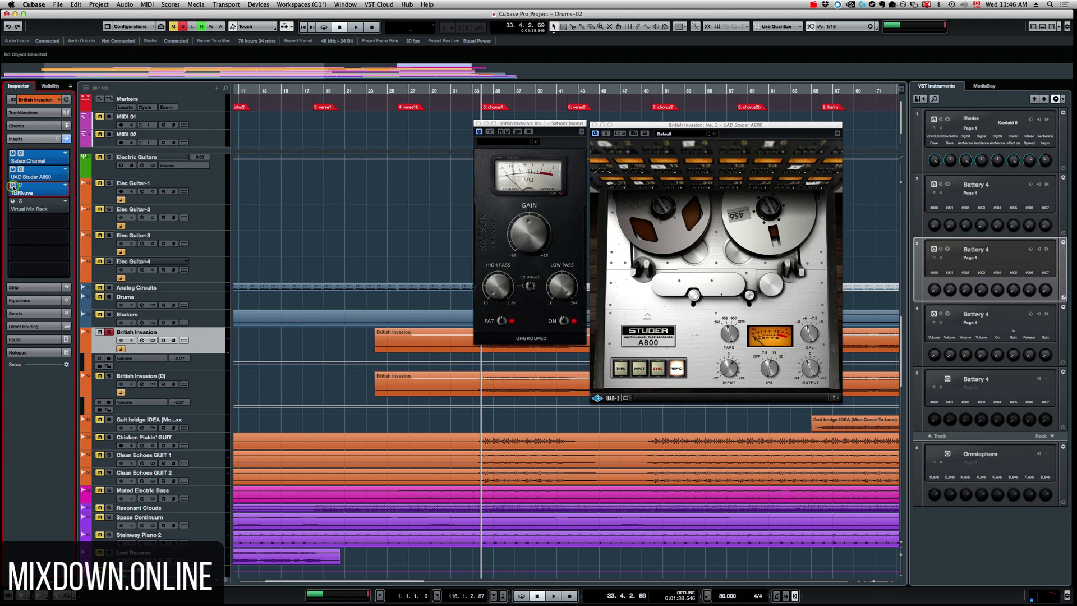
left_click(22, 192)
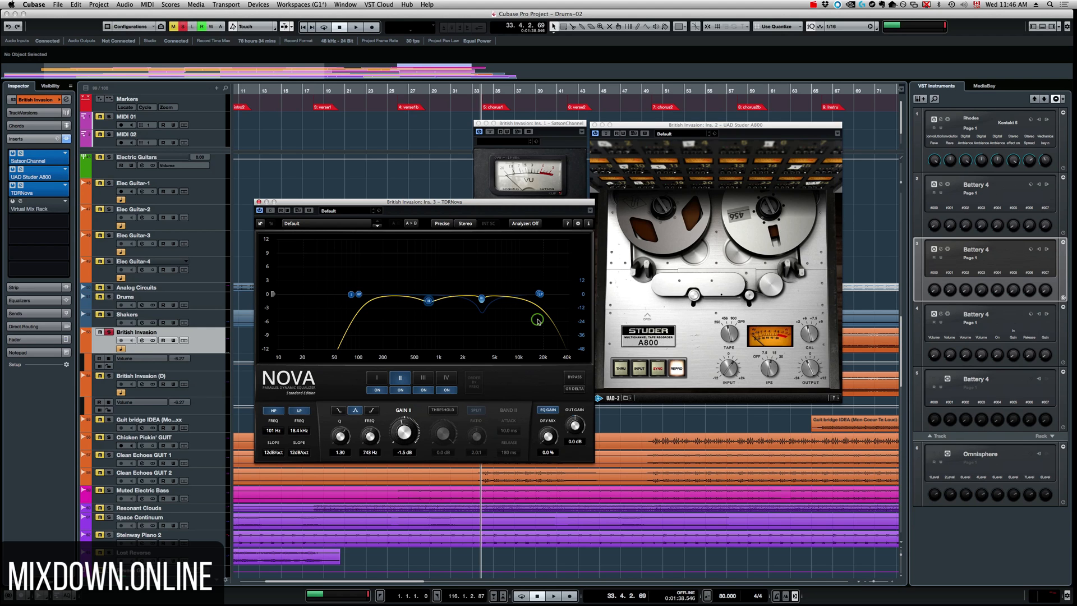
key("space")
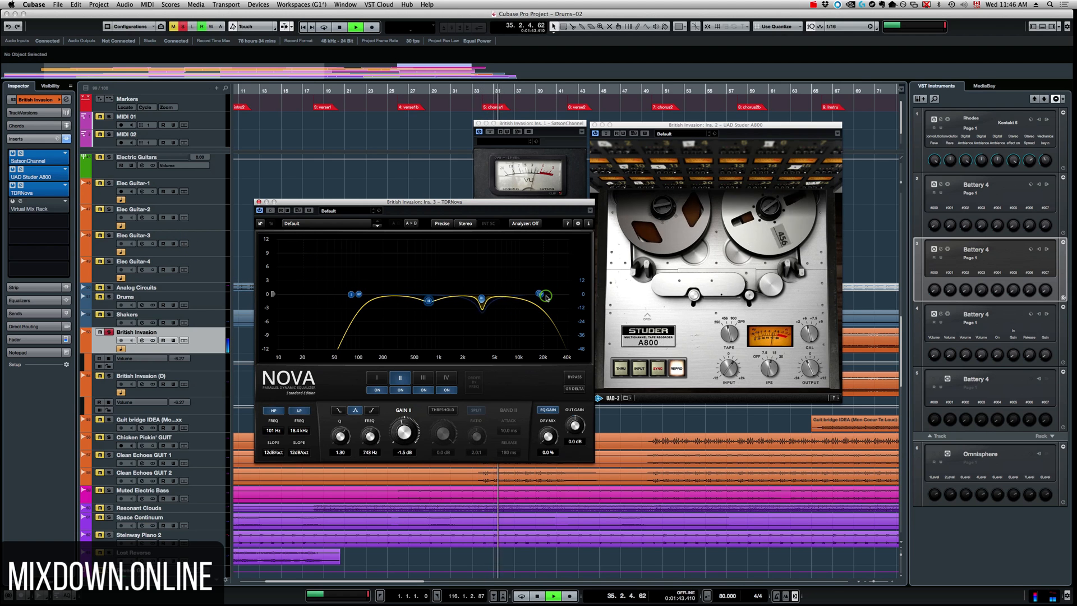
key("space")
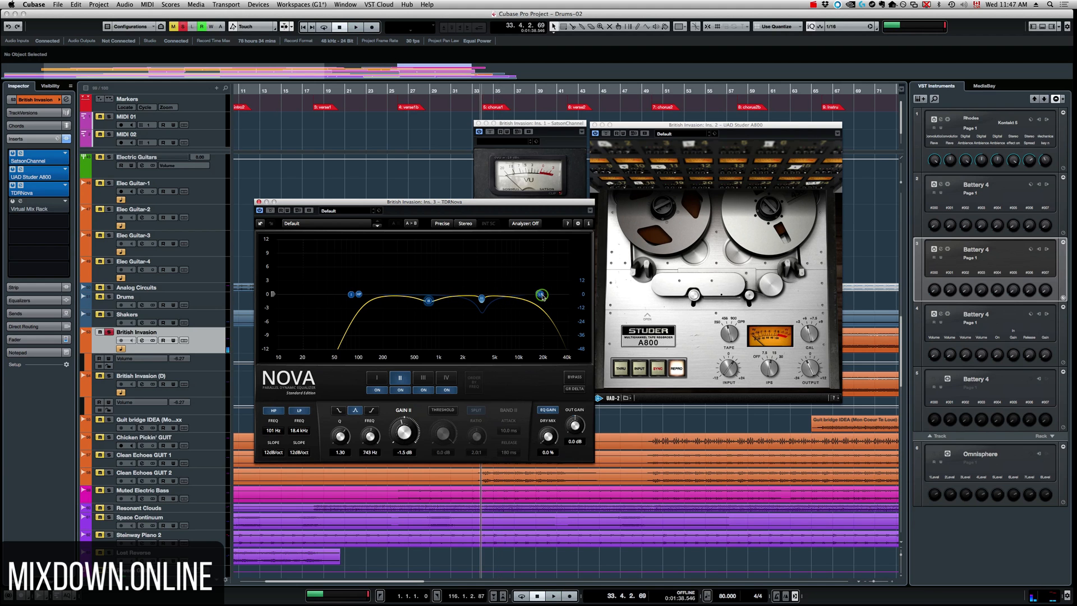
- Show the settings of Nova's band III and compare the guitar playback with the equalizer bypassed and active
left_click(485, 299)
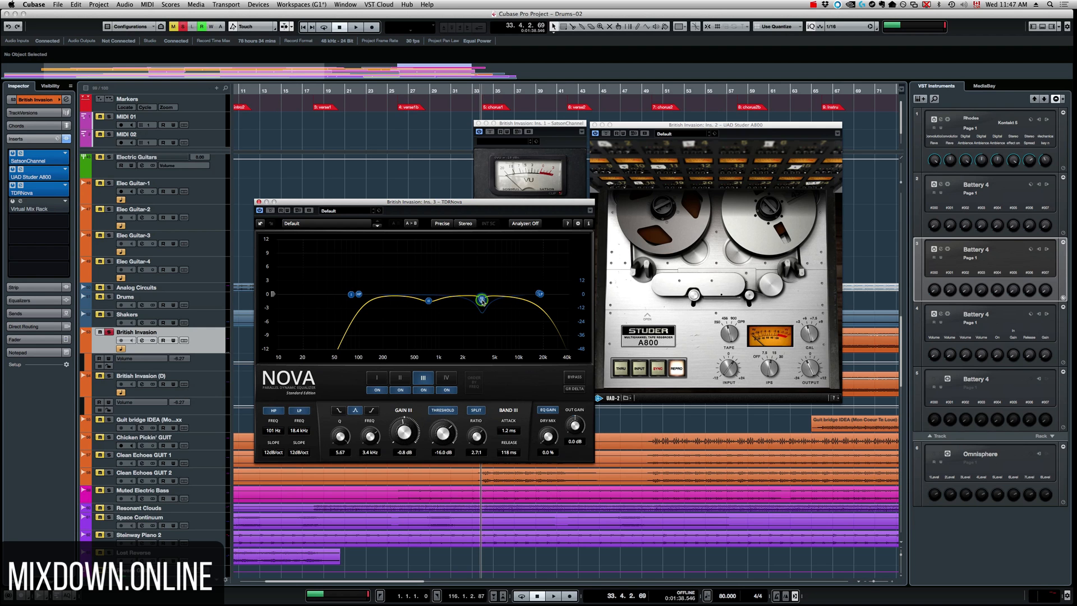
key("space")
left_click(270, 210)
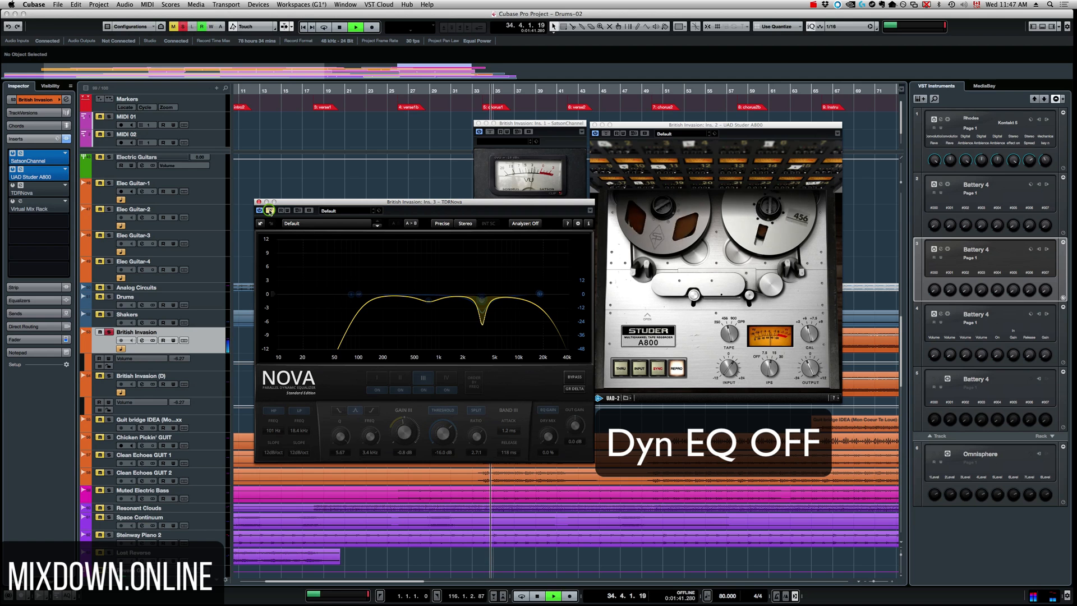
left_click(270, 211)
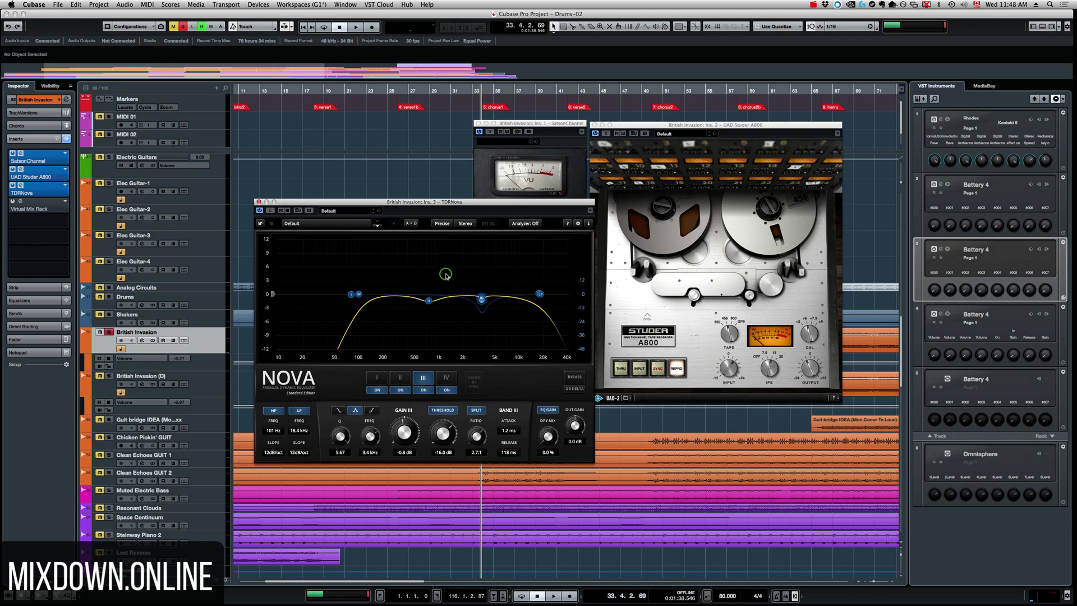
- Activate and open the Virtual Mix Rack insert, comparing playback with its London saturation module off and on
left_click(27, 207)
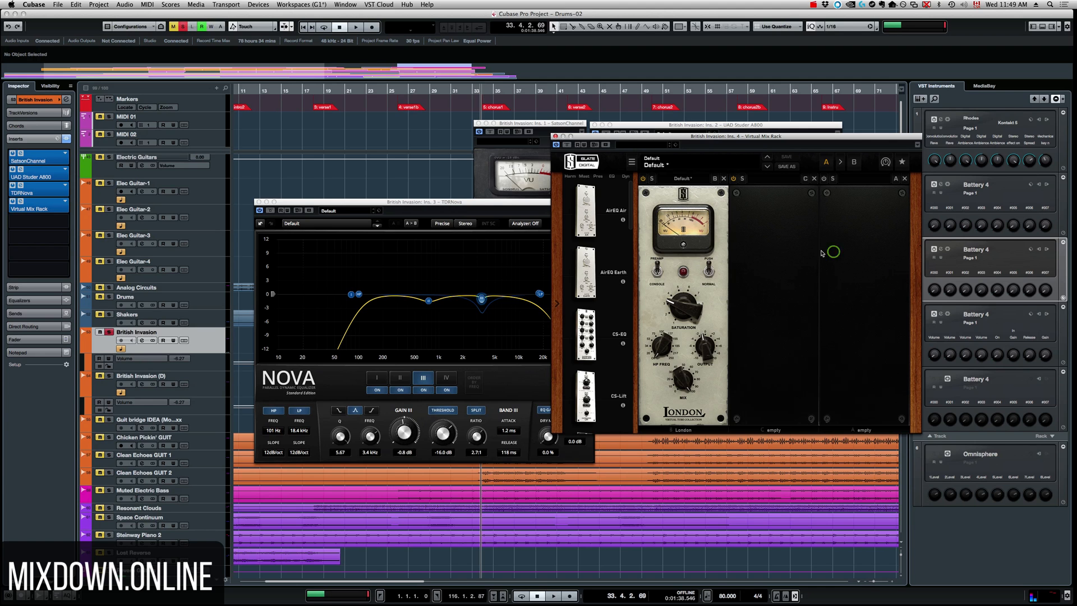
key("space")
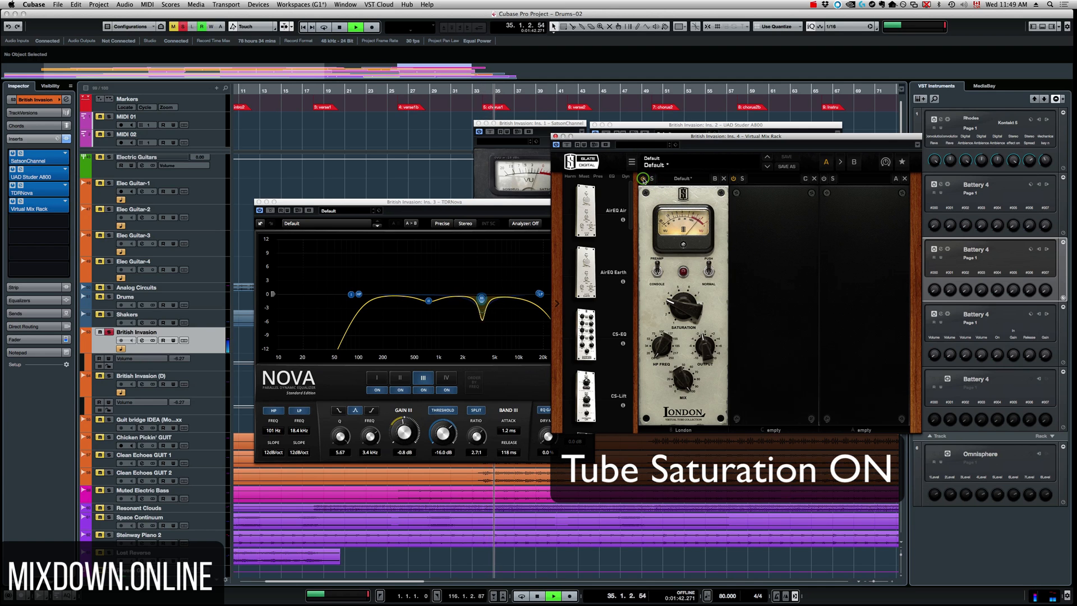
left_click(643, 179)
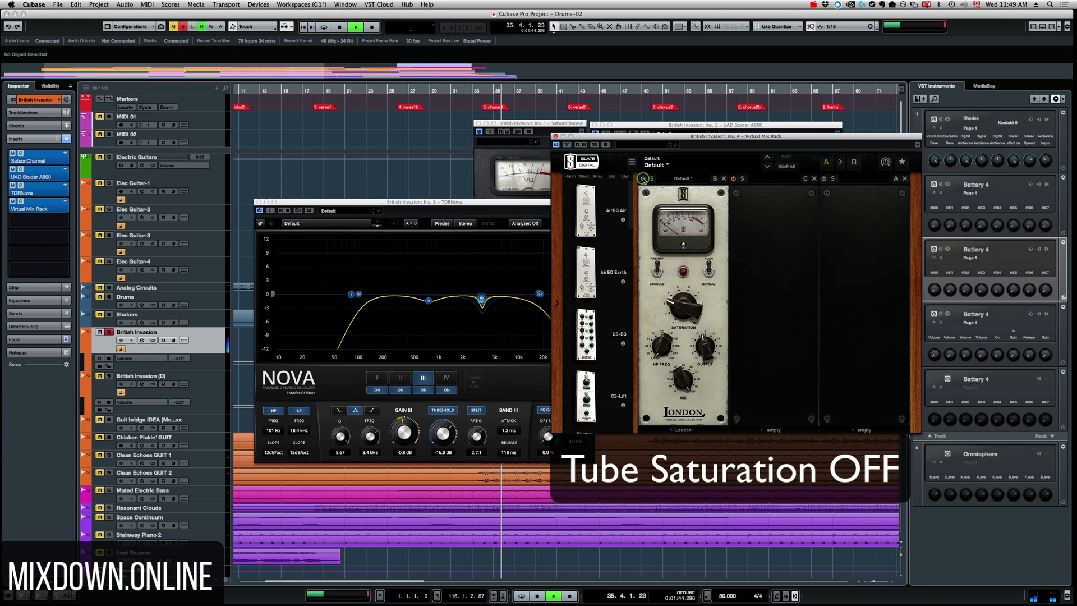
left_click(644, 179)
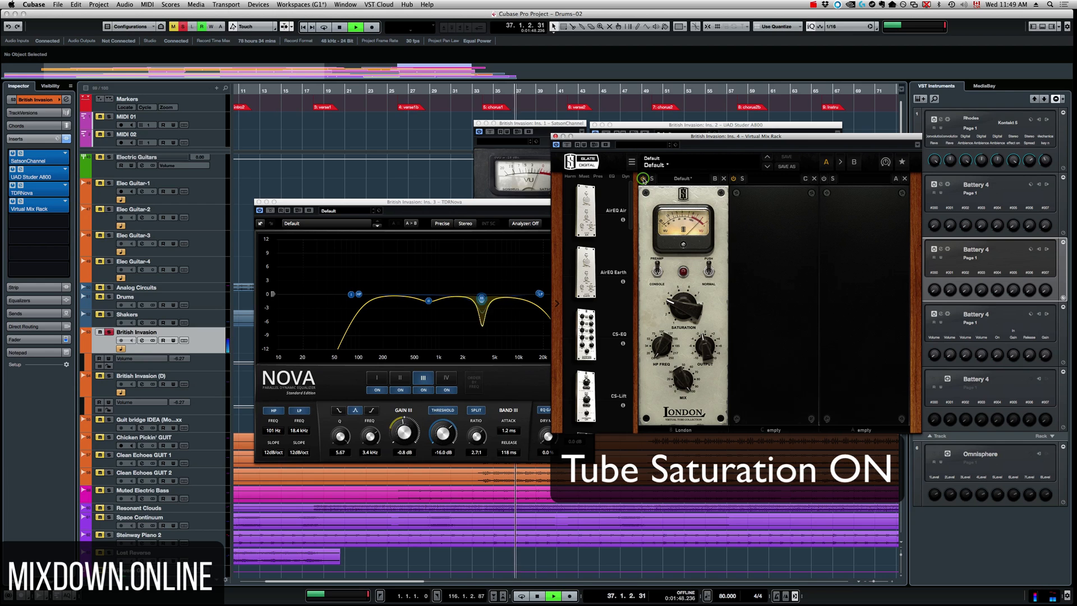
key("space")
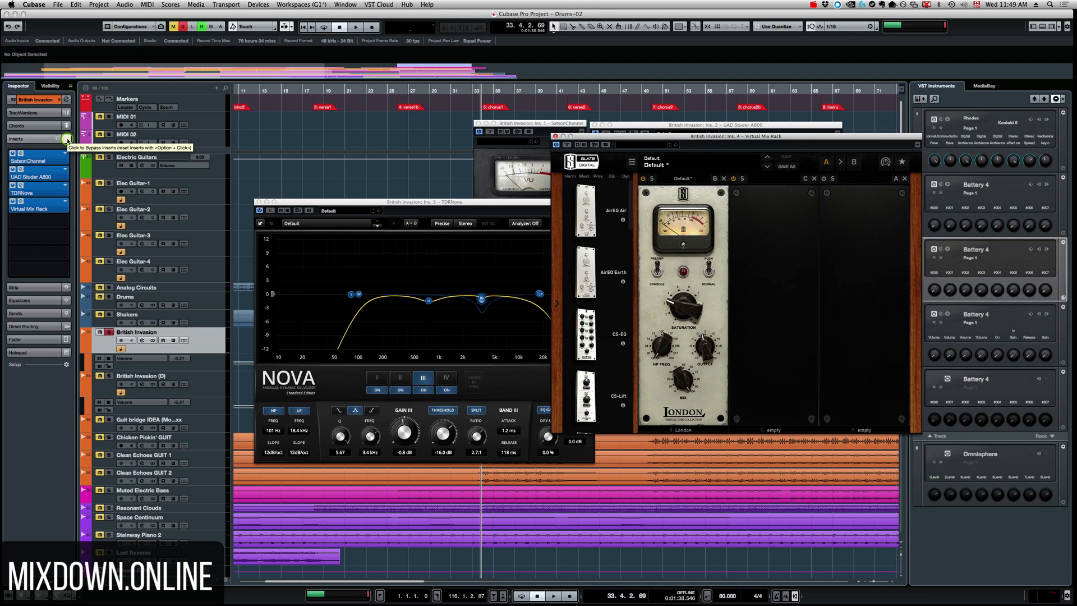
- Compare the soloed British Invasion guitar playback with all of its insert plugins bypassed and active
left_click(67, 139)
key("space")
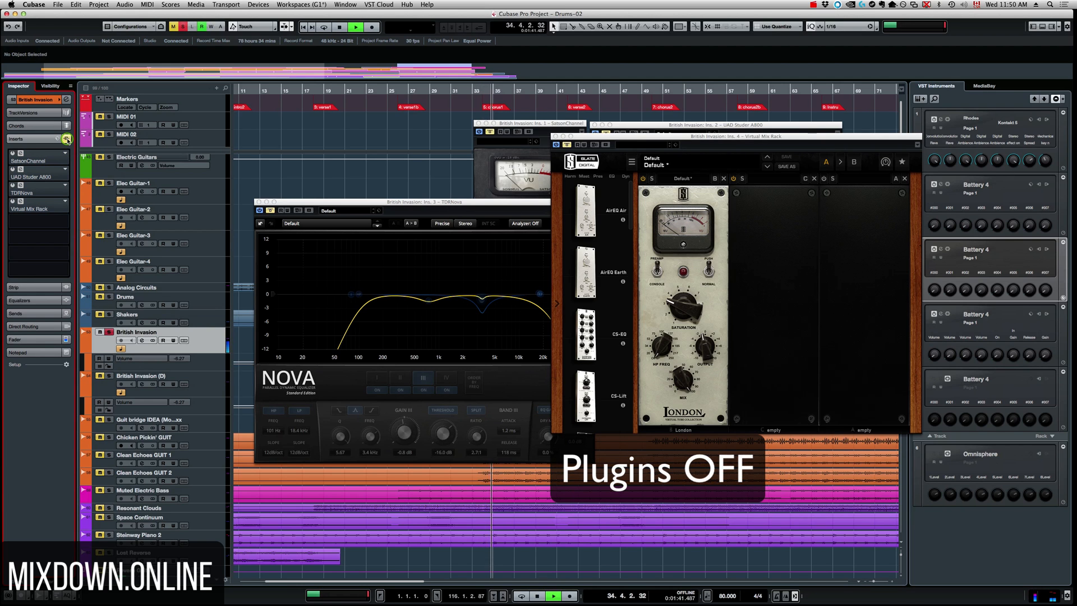
left_click(67, 139)
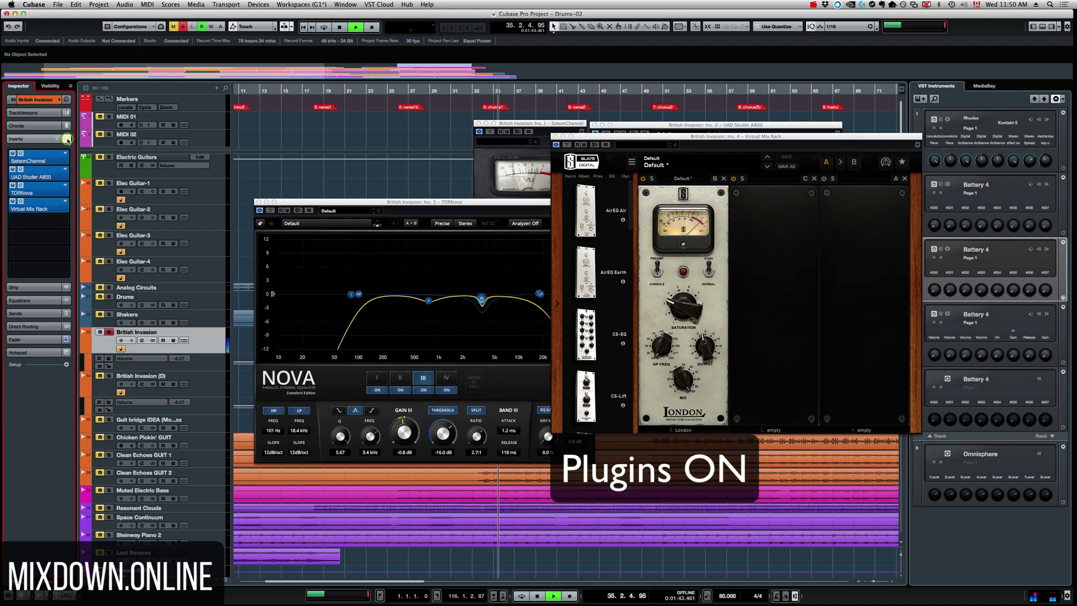
left_click(67, 140)
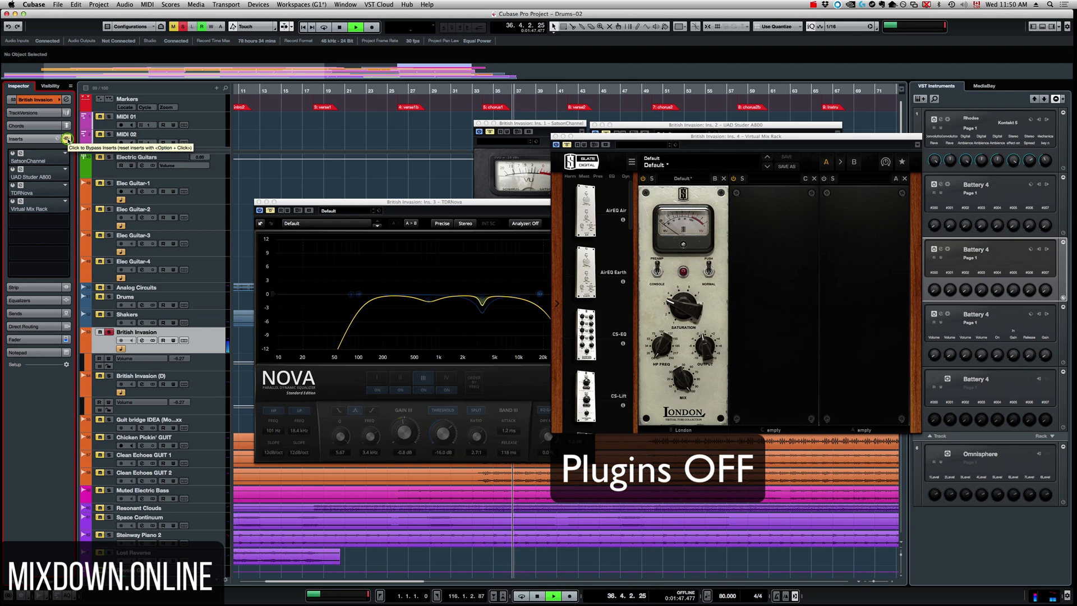
left_click(67, 140)
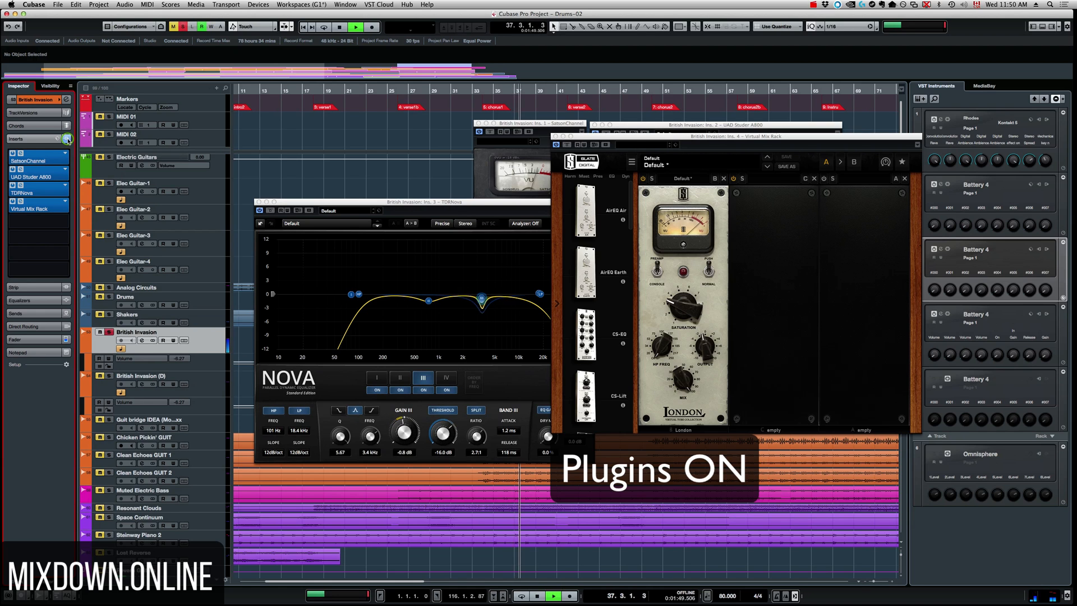
key("space")
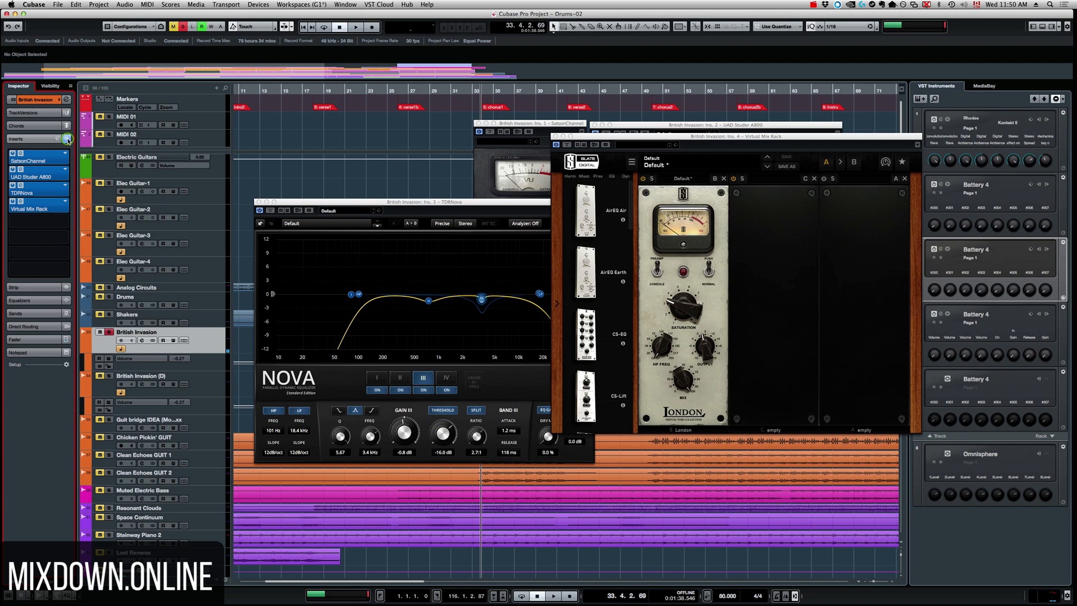
left_click(68, 140)
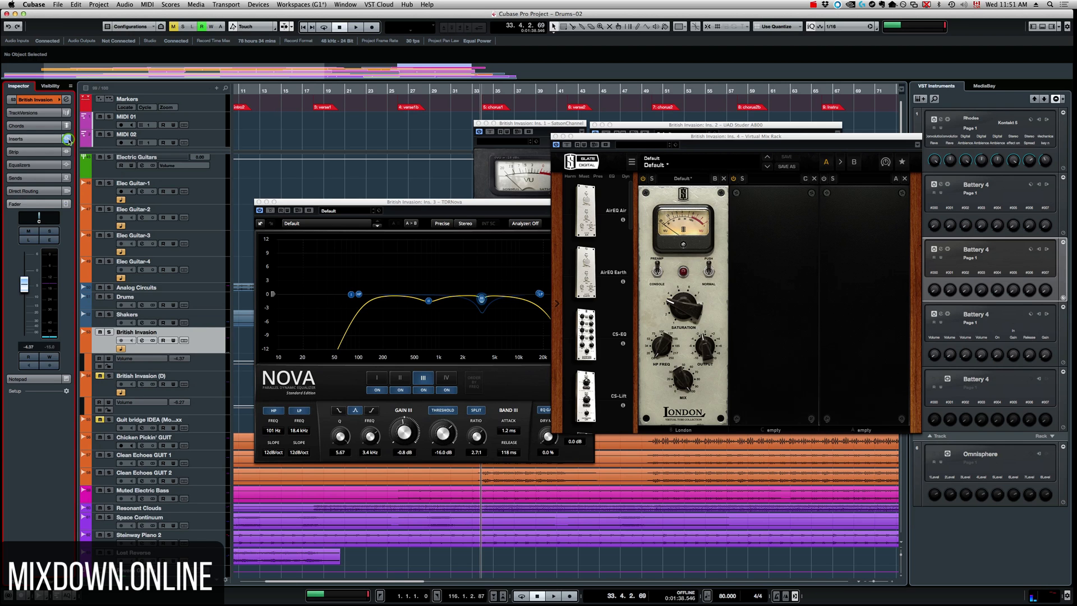
- Solo the British Invasion (D) track, open its channel settings and show the Magneto II insert
left_click(408, 375)
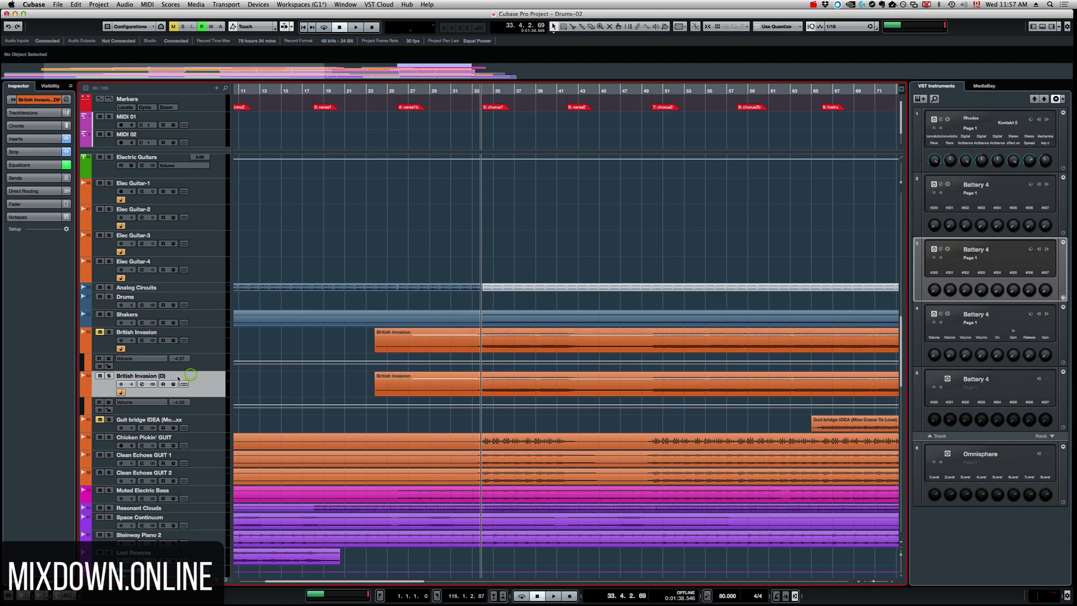
key("s")
key("e")
left_click(323, 199)
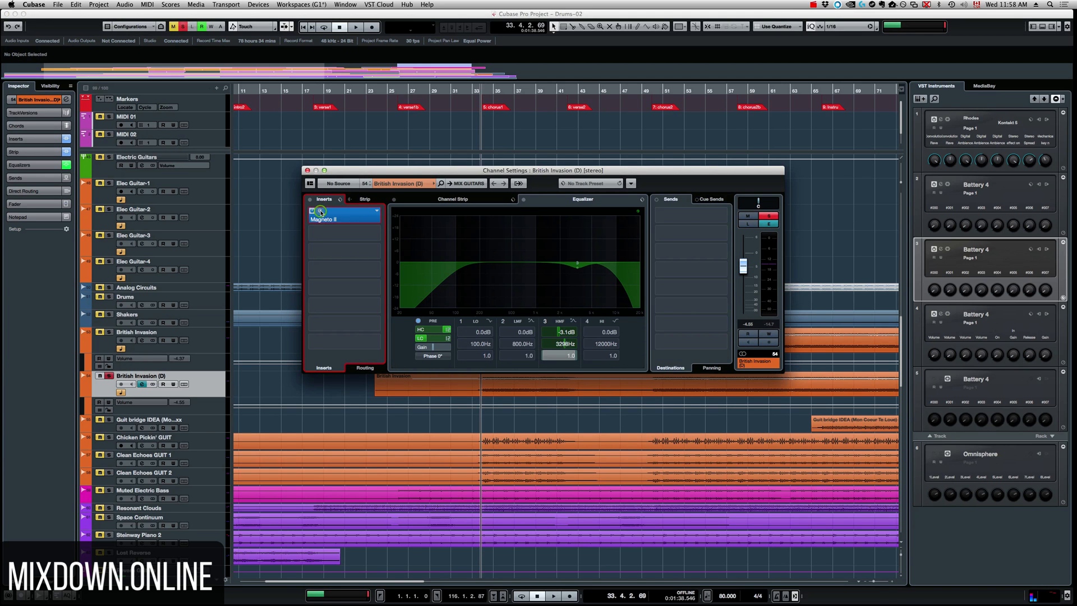
left_click(319, 211)
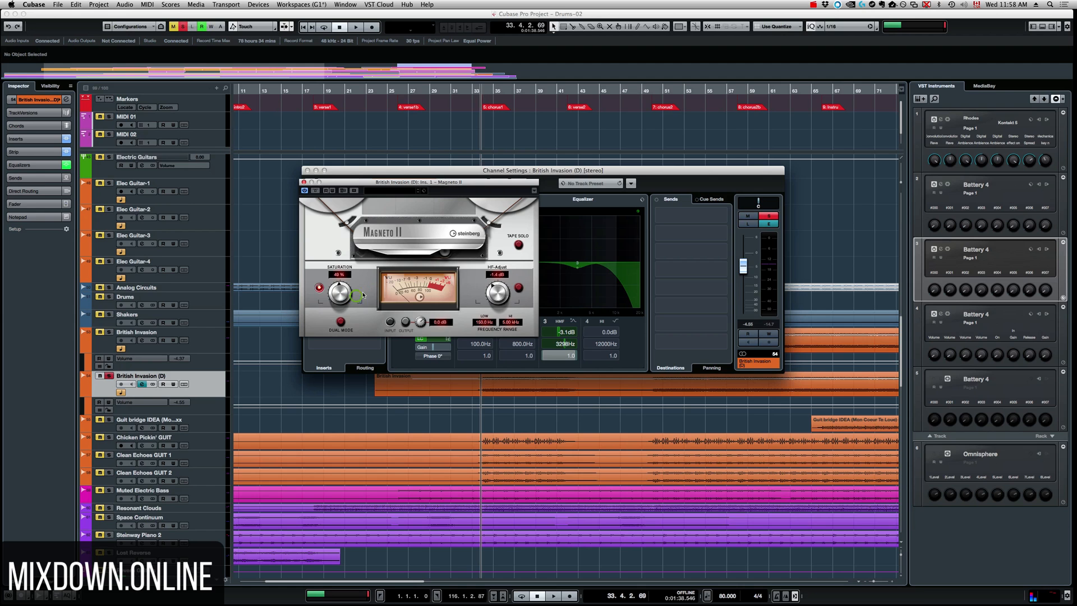
- Bypass the channel strip and equalizer of British Invasion (D), leaving only its Magneto II insert active
left_click(68, 164)
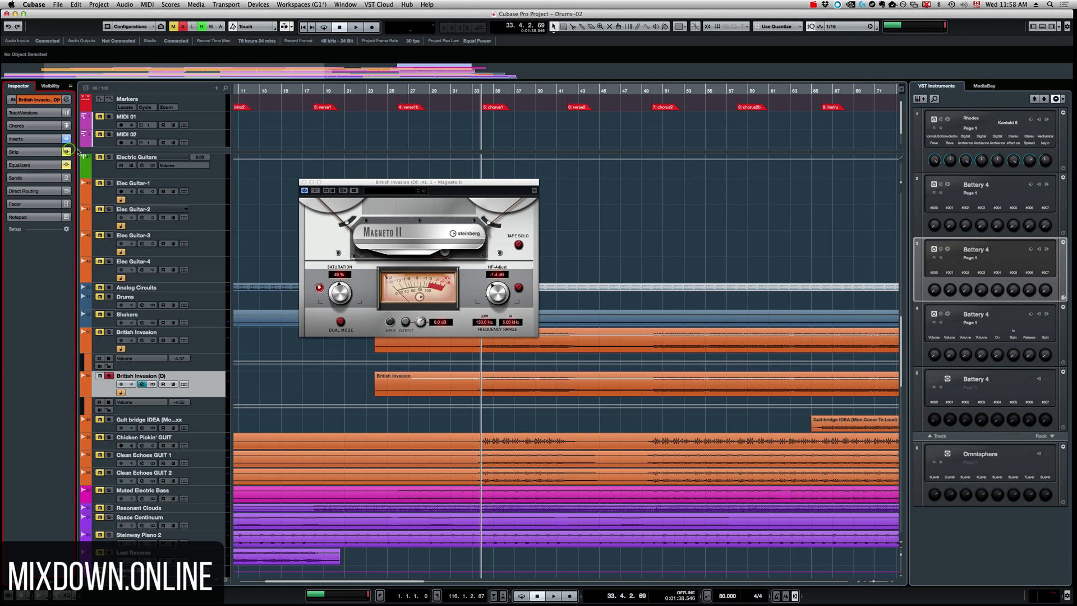
left_click(40, 140)
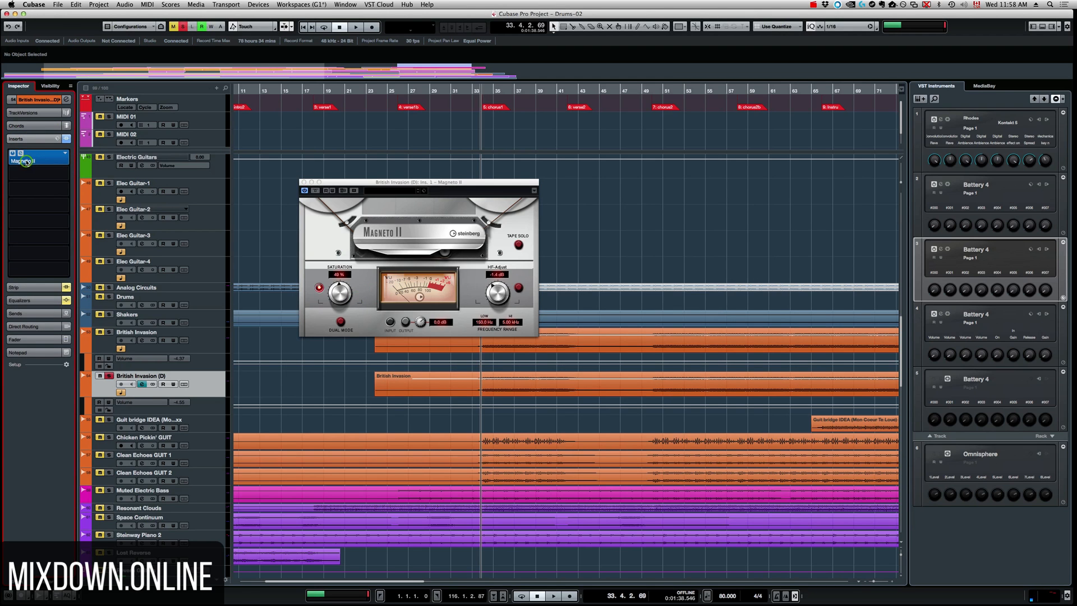
left_click(346, 182)
left_click(391, 247)
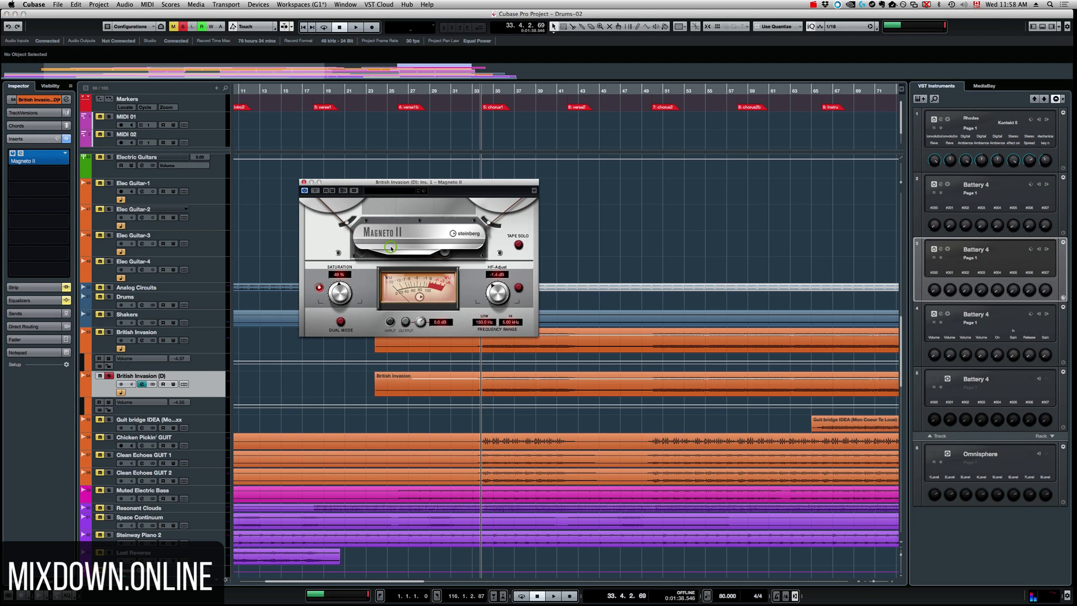
- Compare the British Invasion (D) playback with Magneto II active and bypassed
key("space")
left_click(315, 192)
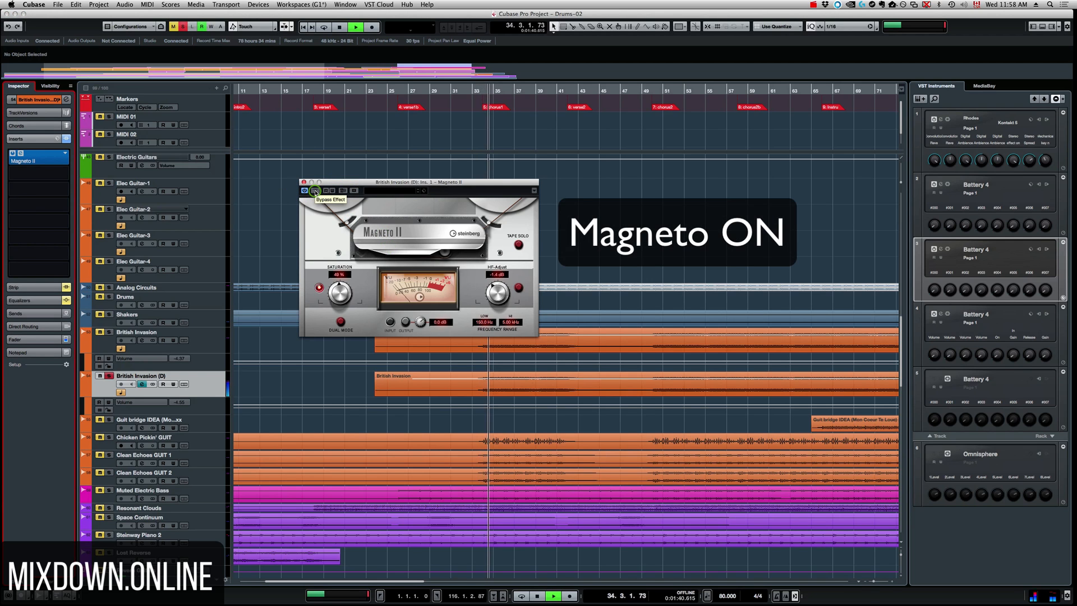
left_click(315, 191)
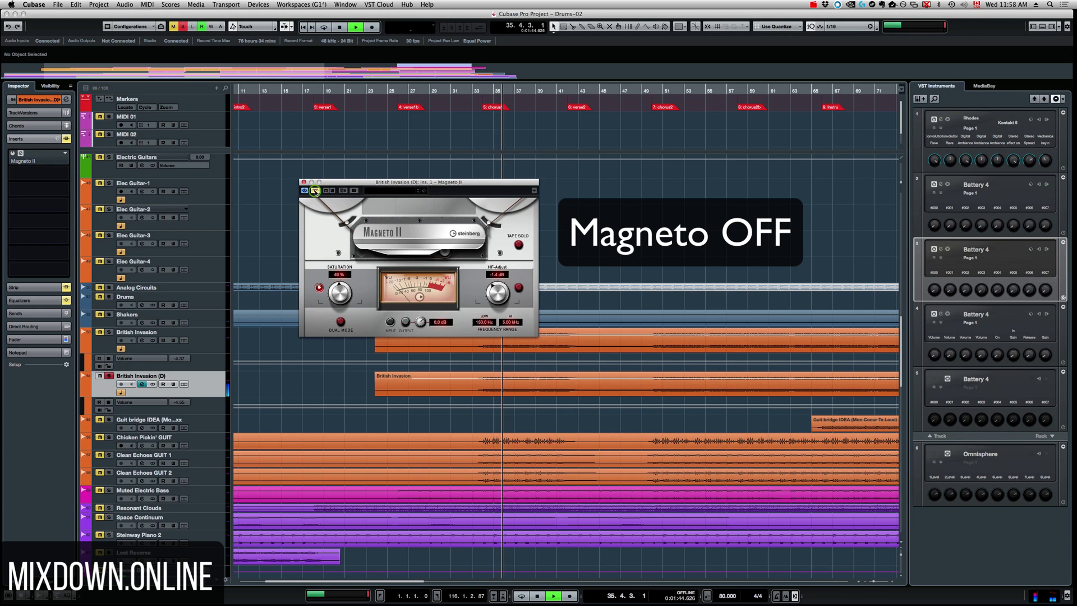
left_click(315, 192)
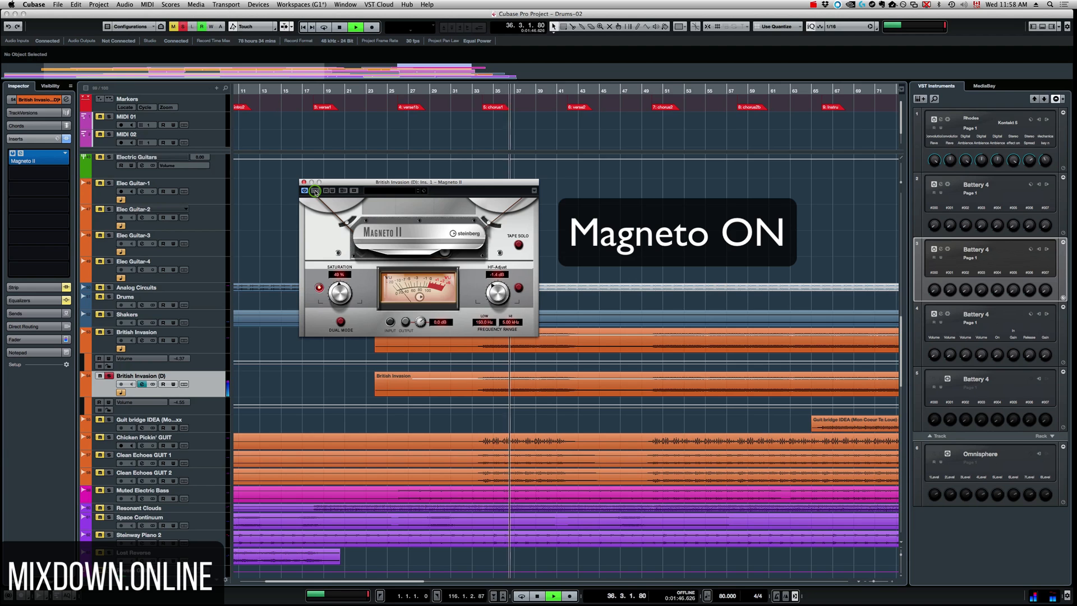
key("space")
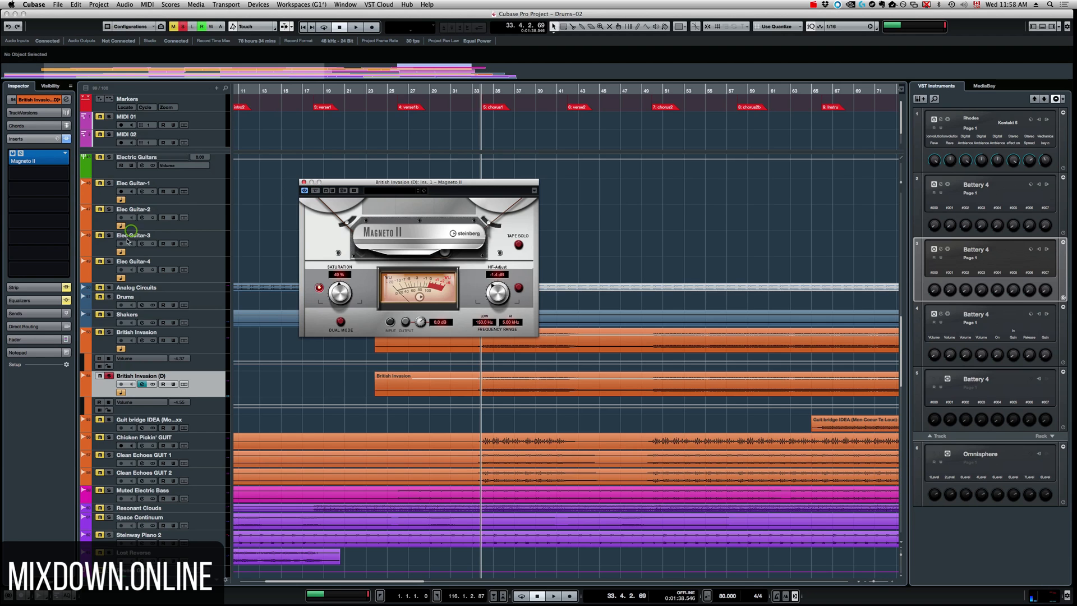
- Reopen the channel settings of British Invasion (D), close Magneto II, then activate the equalizer and play the guitar through it
left_click(66, 101)
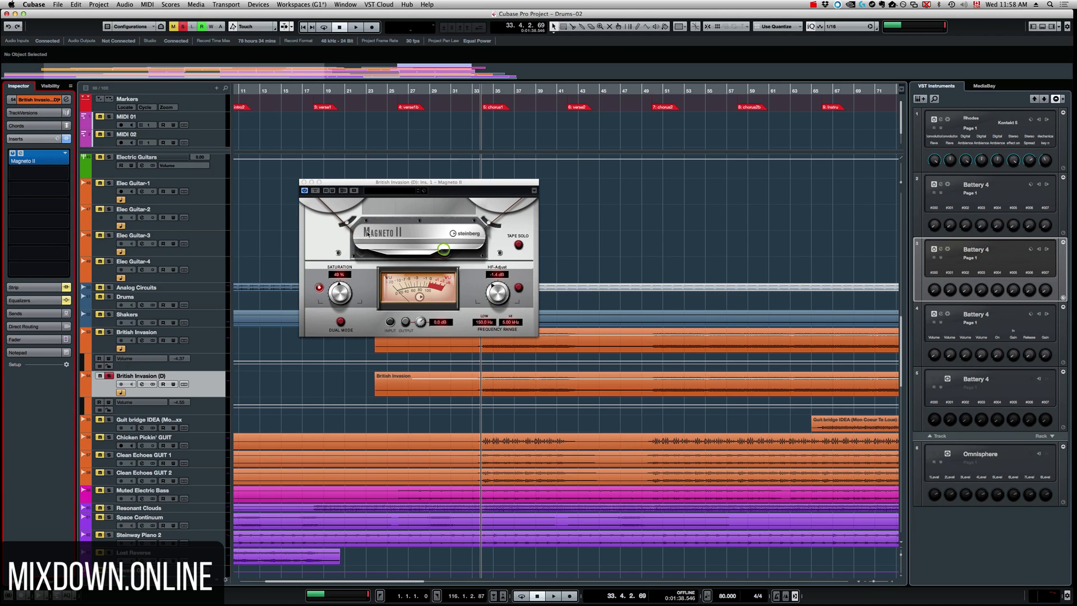
left_click(66, 100)
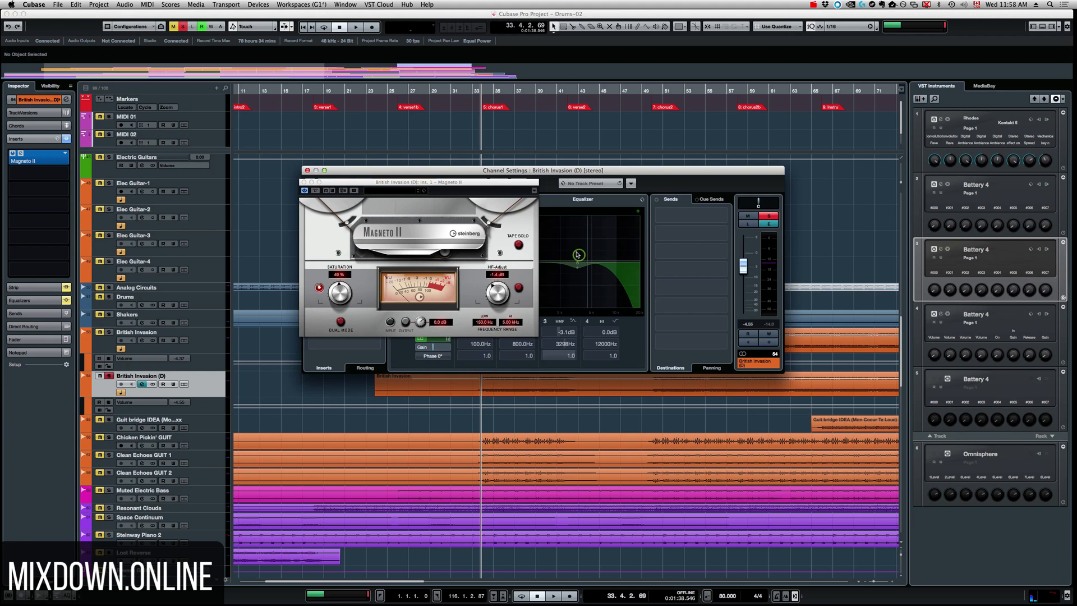
left_click(303, 182)
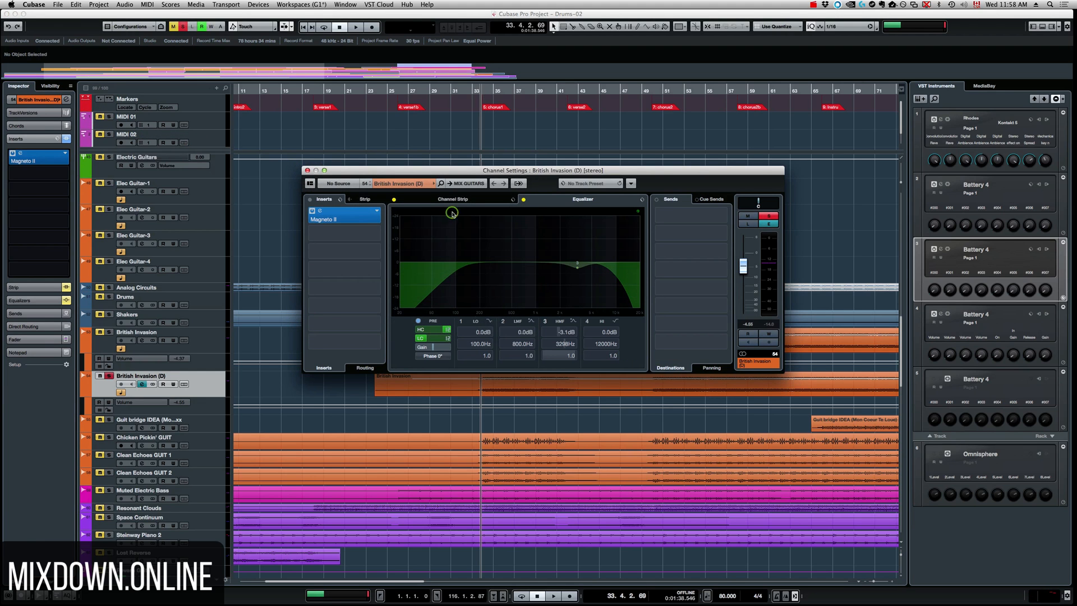
left_click(370, 199)
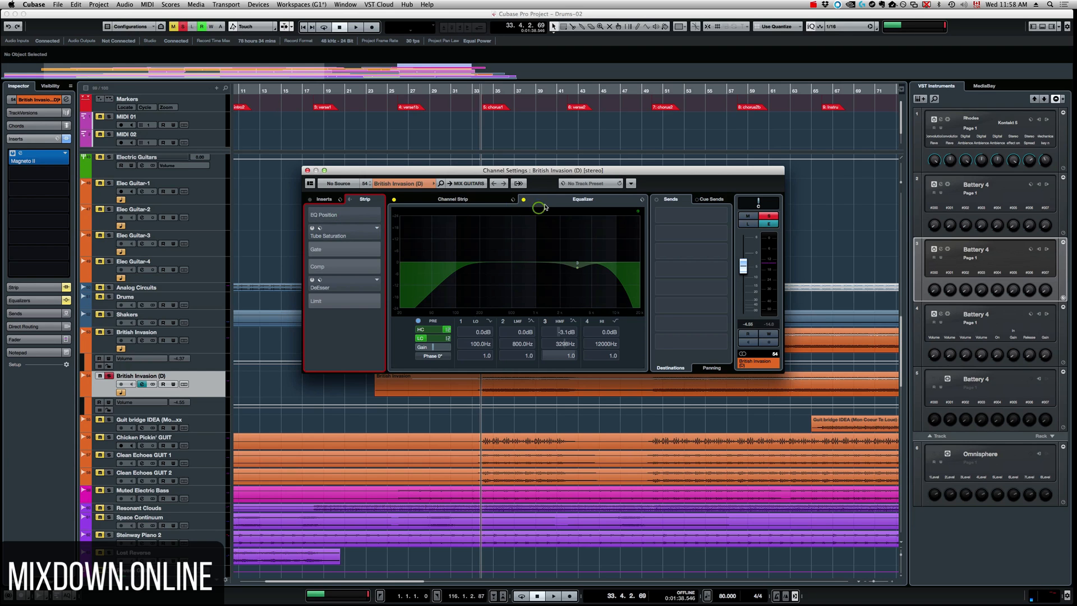
left_click(523, 200)
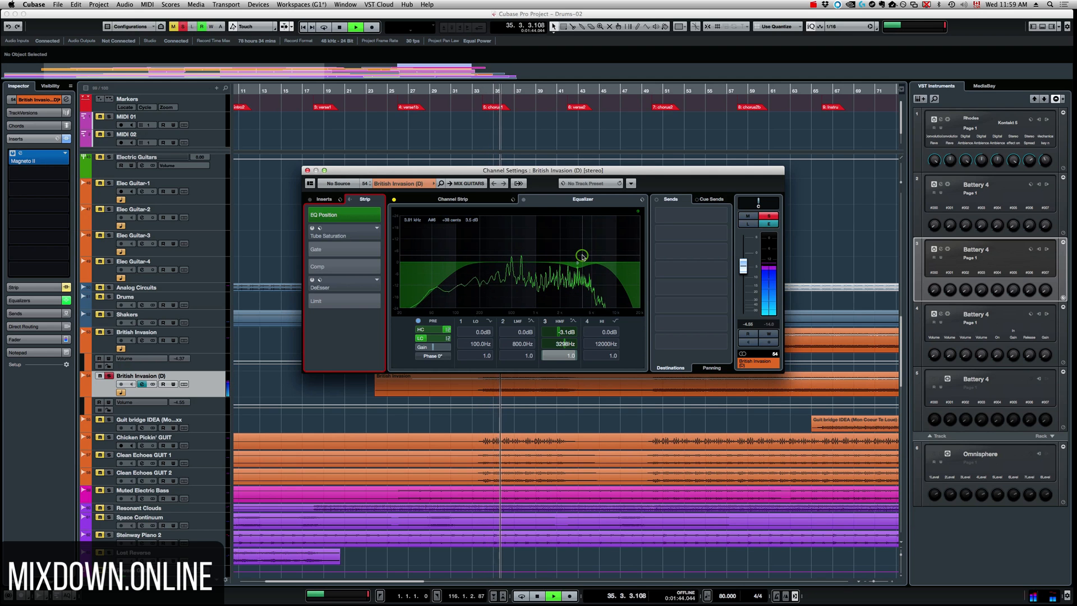
key("space")
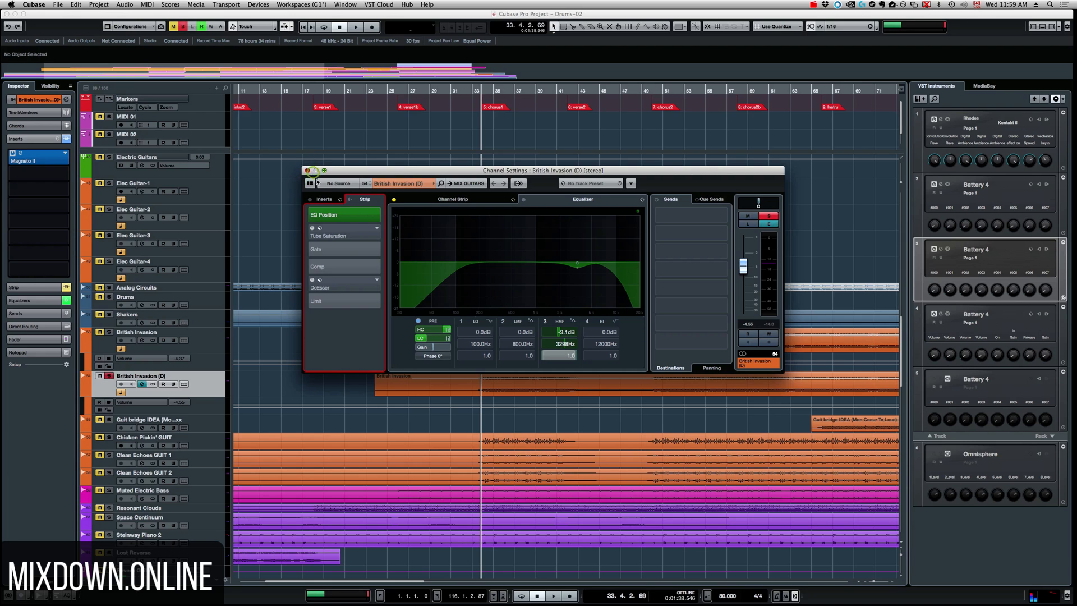
- Activate the Tube Saturation module in the channel strip of British Invasion (D) and show the strip's controls
left_click(324, 199)
left_click(368, 199)
left_click(311, 228)
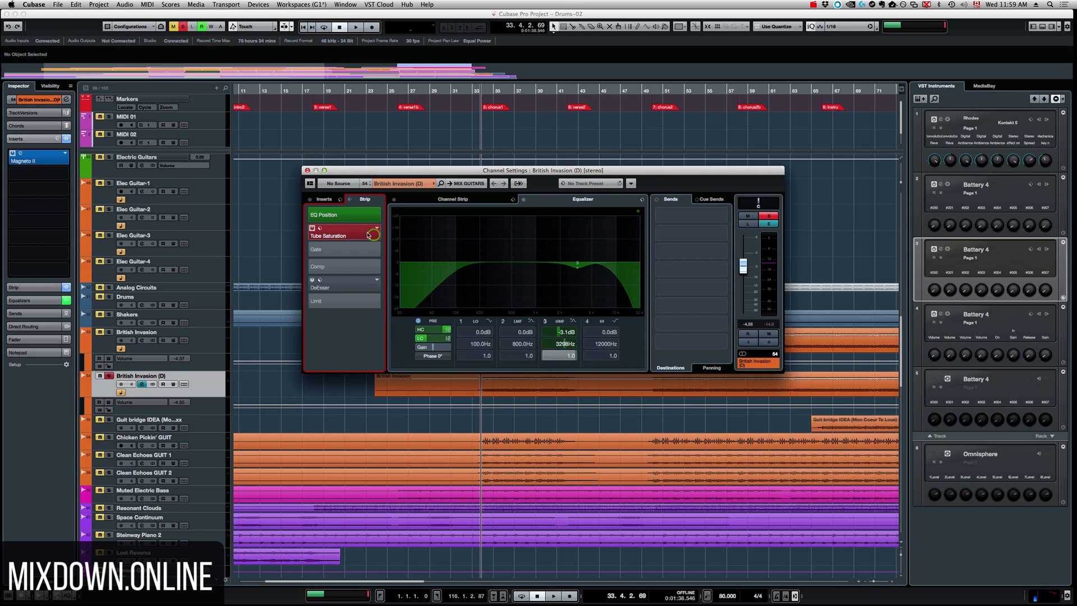
left_click(339, 229)
left_click(341, 220)
left_click(452, 199)
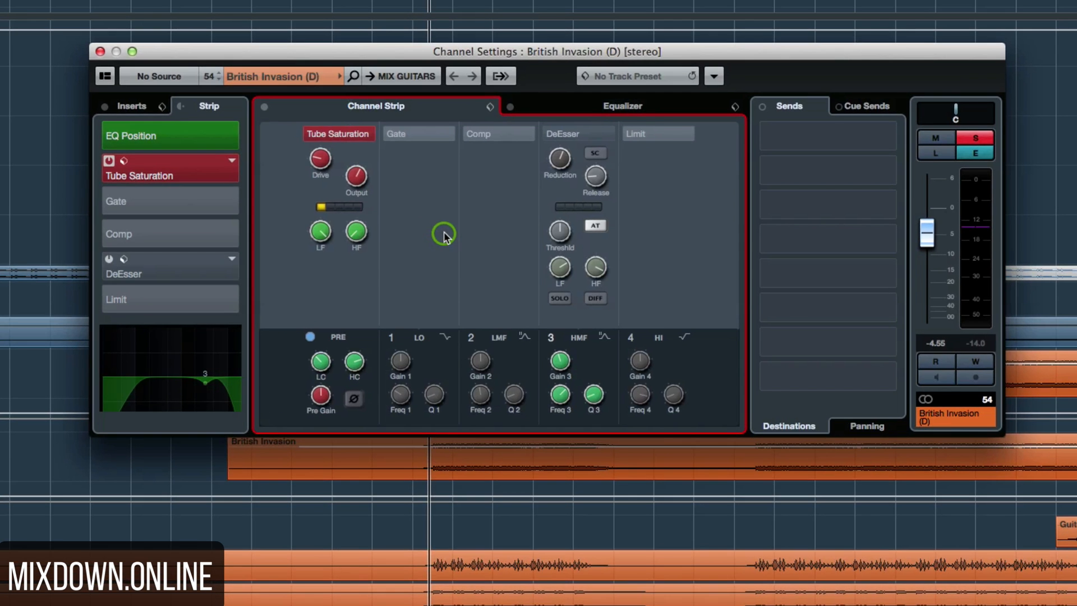
- Examine Tube Saturation's Drive and Output controls and the saturation types the module offers, keeping Tube Saturation loaded
left_click(309, 154)
left_click(349, 178)
left_click(368, 133)
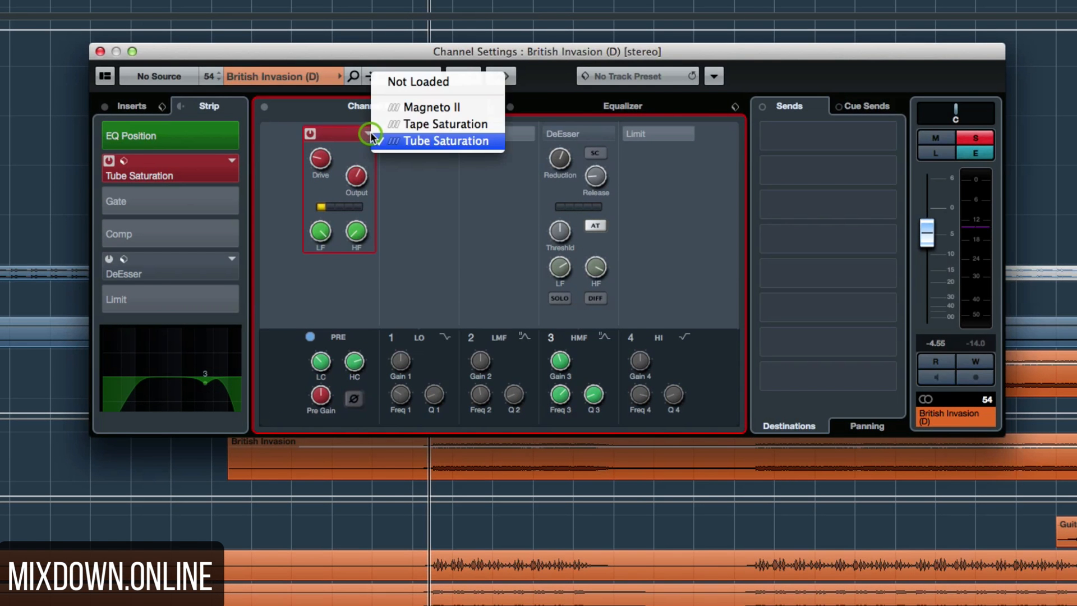
left_click_drag(420, 133, 348, 140)
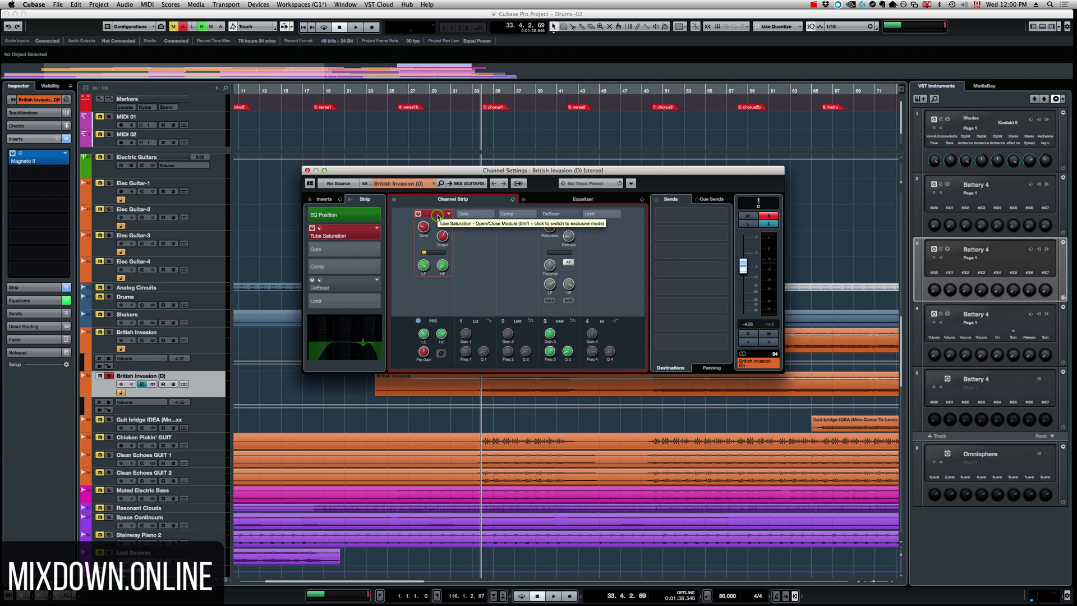
- Compare the British Invasion (D) playback with Tube Saturation active and bypassed
key("space")
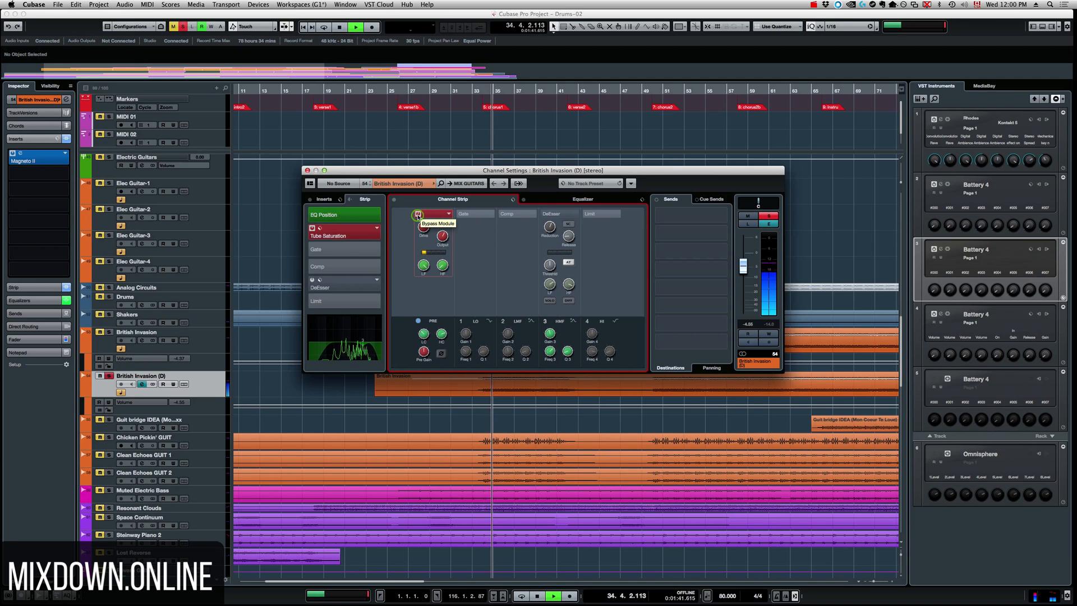
left_click(418, 215)
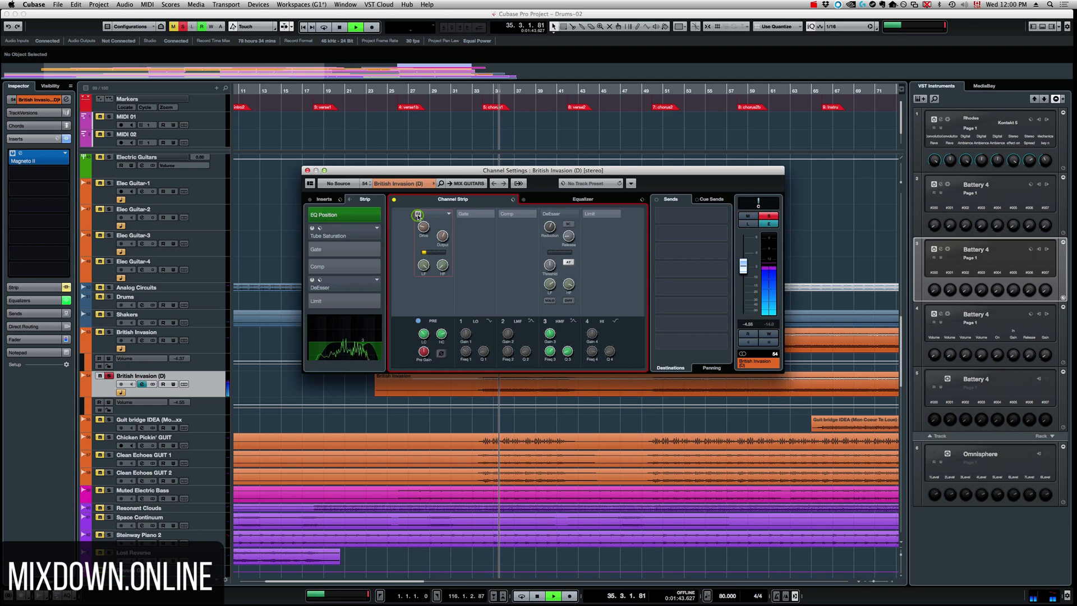
left_click(418, 215)
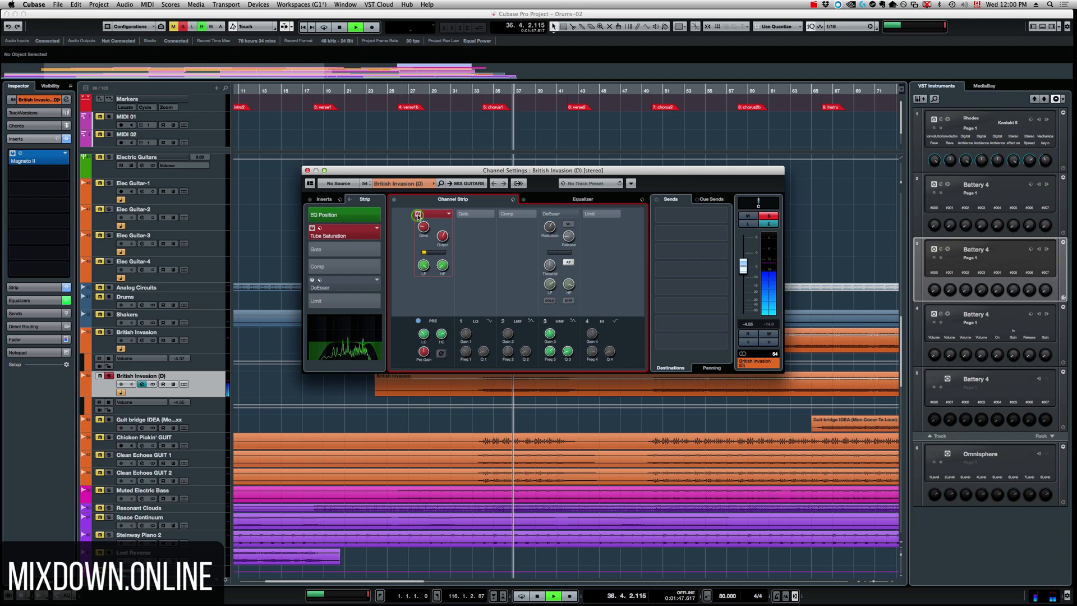
key("space")
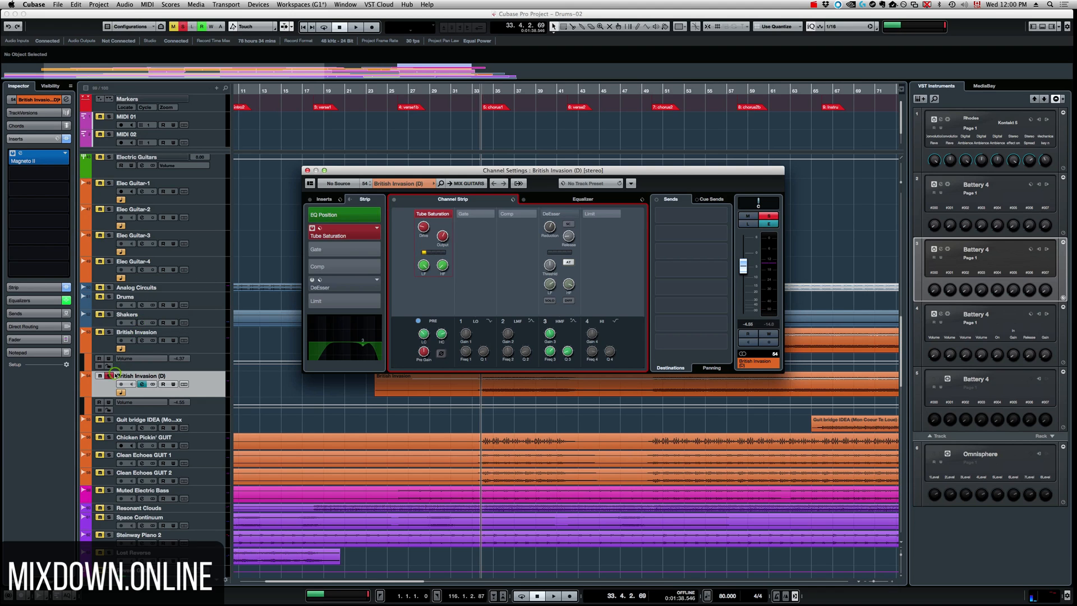
- Compare the soloed British Invasion (D) playback with its inserts, channel strip and equalizer all bypassed and all active
left_click(114, 374)
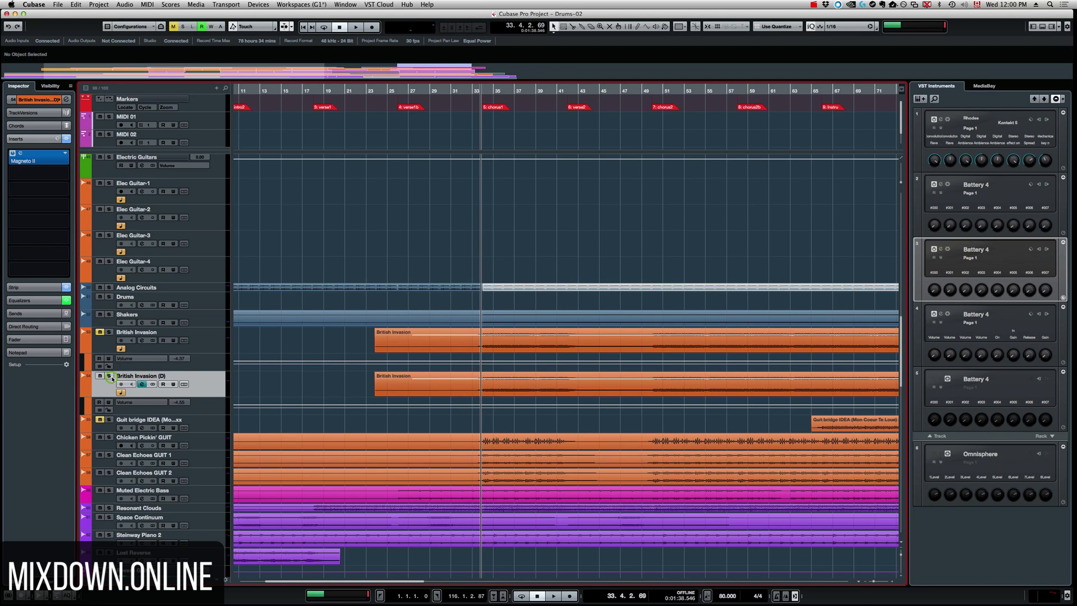
left_click(109, 376)
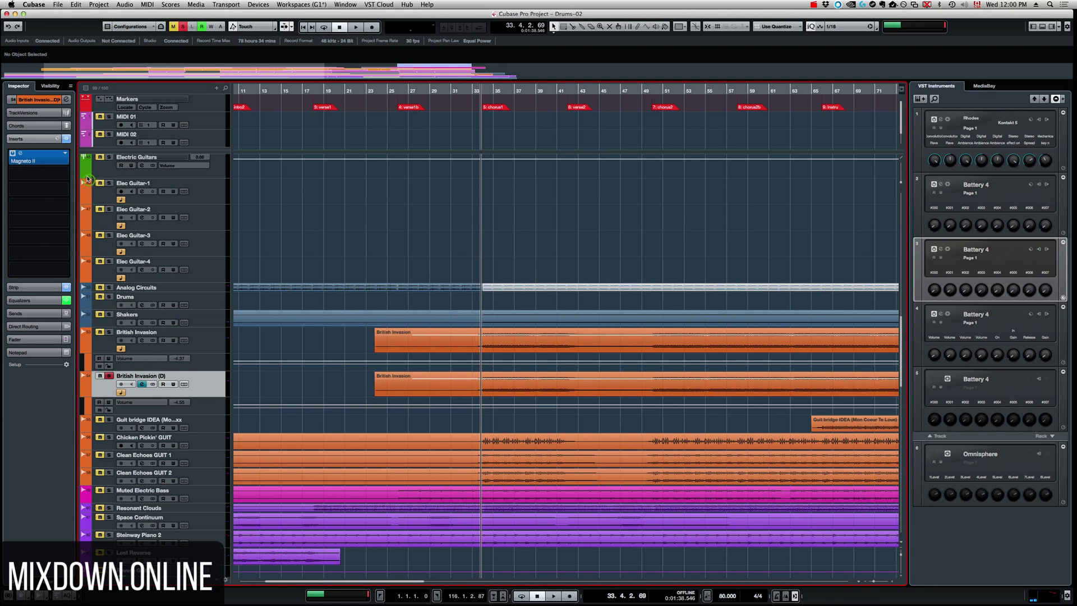
key("space")
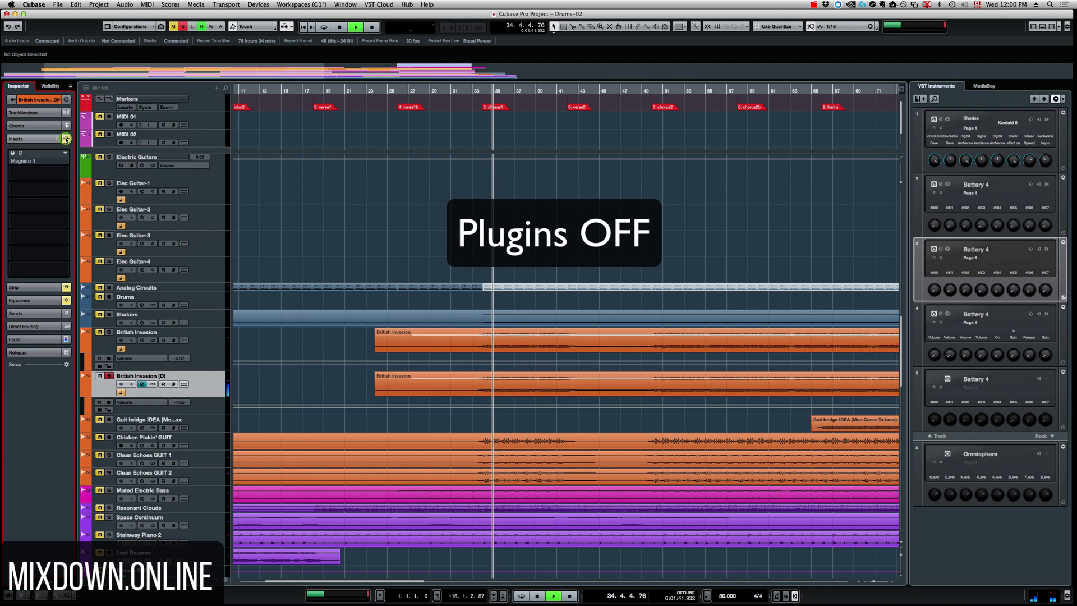
left_click(66, 138)
left_click(66, 287)
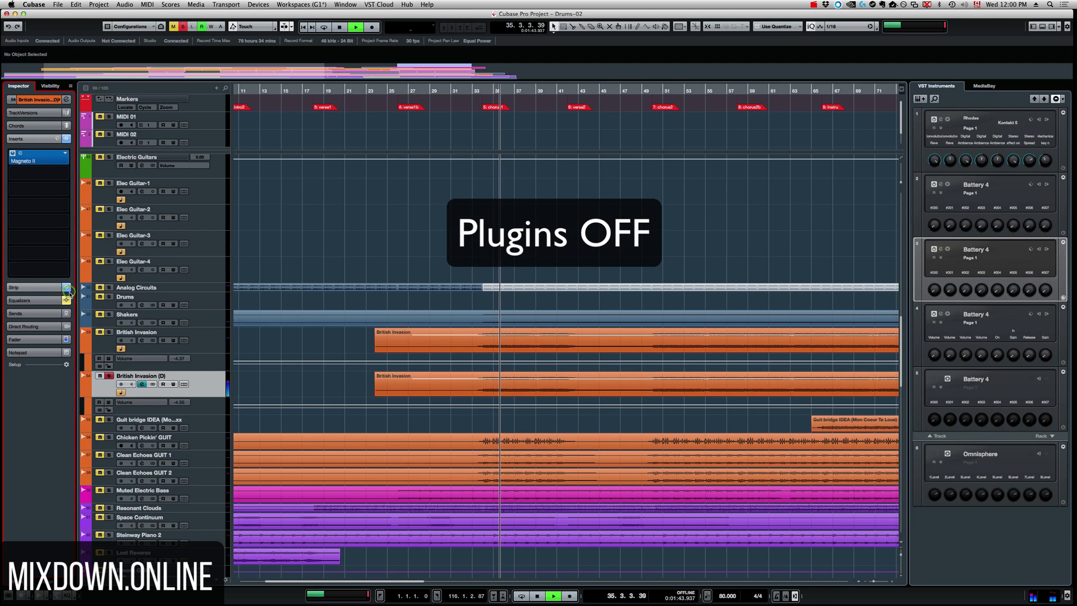
left_click(67, 300)
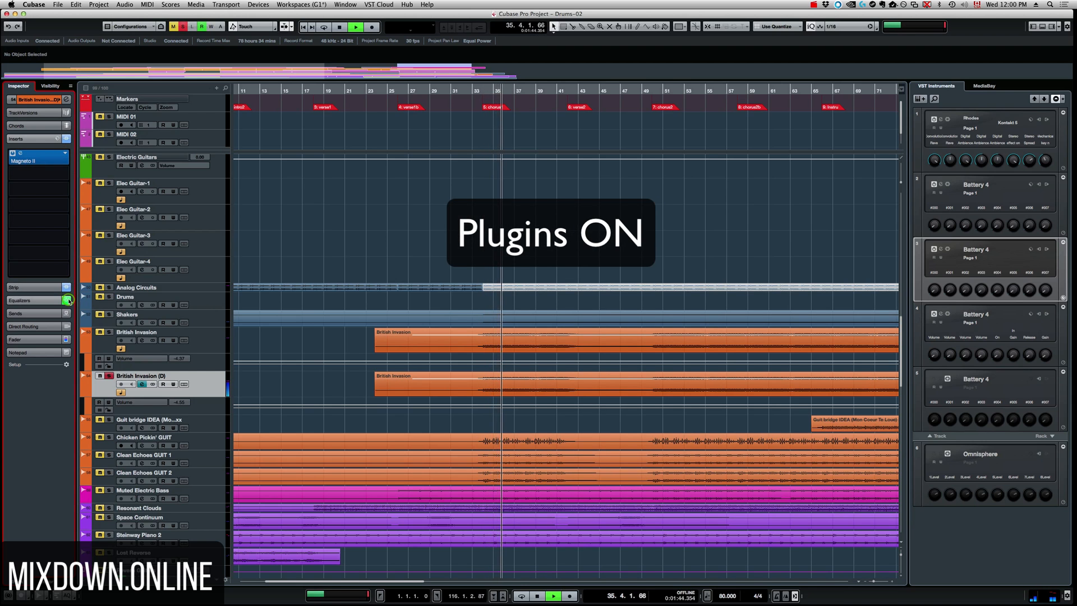
- Unsolo British Invasion (D) and compare the full mix with the track's inserts, channel strip and equalizer bypassed and active
left_click(110, 376)
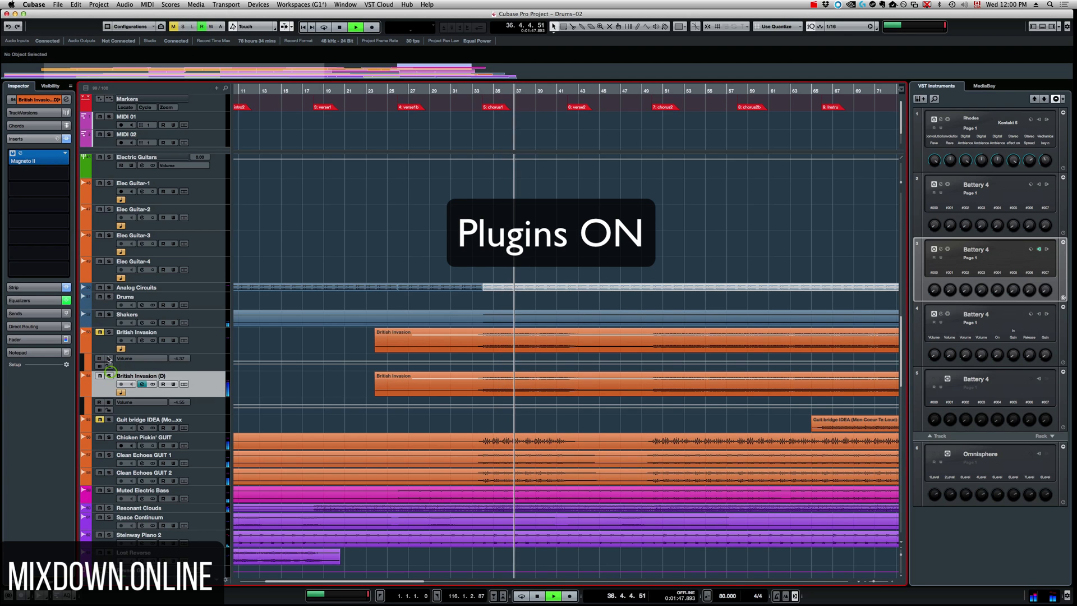
left_click(67, 300)
left_click(67, 287)
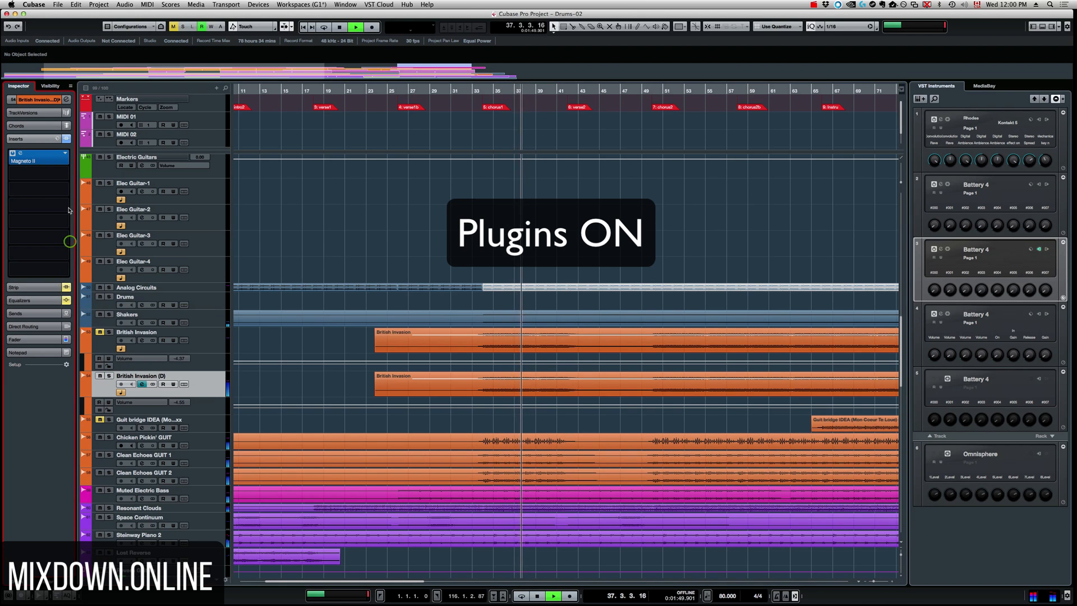
left_click(67, 139)
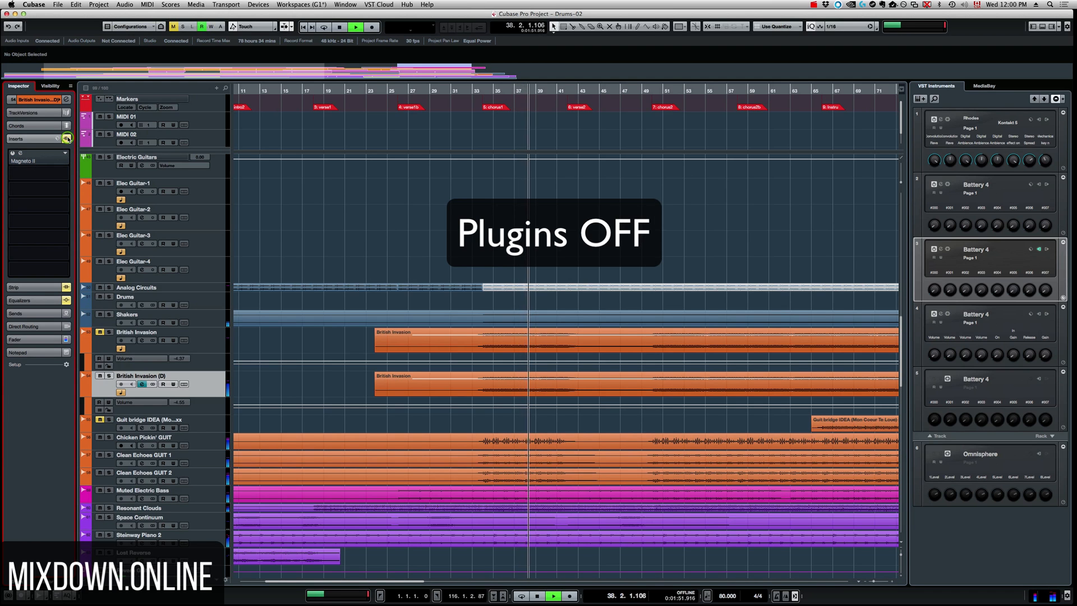
left_click(66, 138)
left_click(66, 287)
left_click(67, 299)
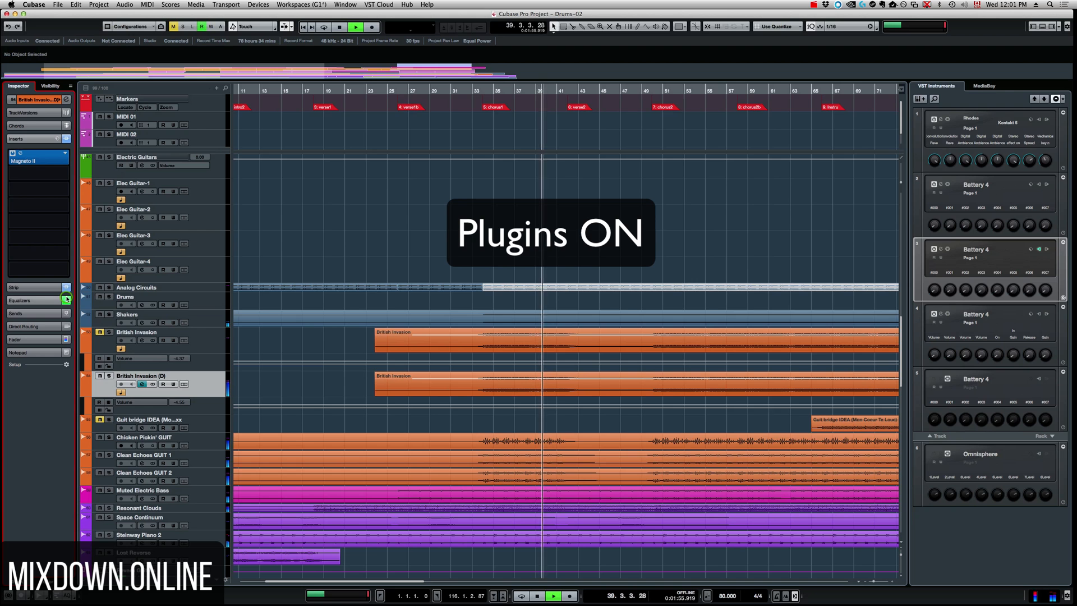